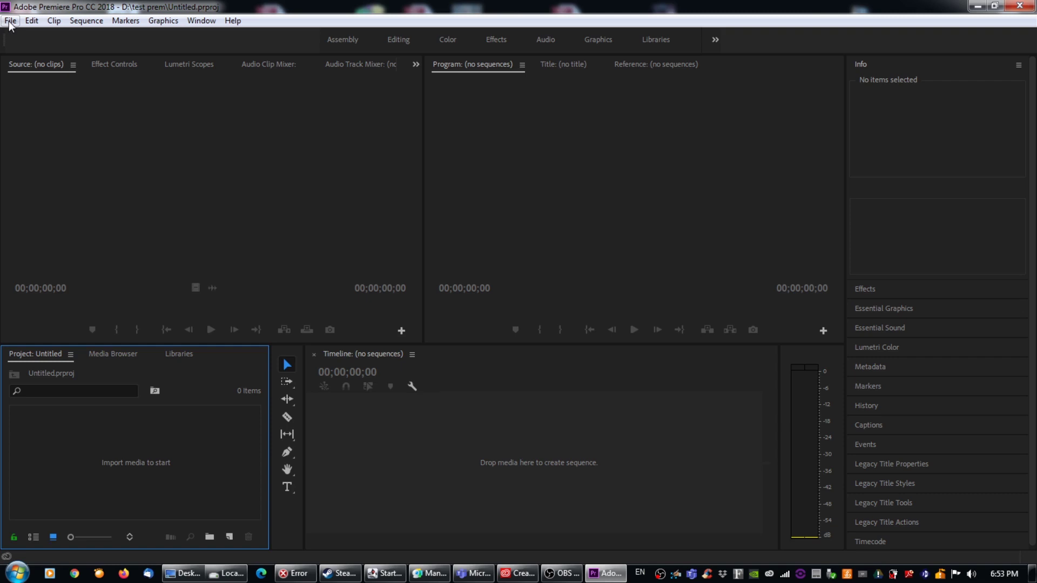
Step: Start a new sequence and review its Sony XDCAM HD422 1080 NTSC editing settings
left_click(10, 21)
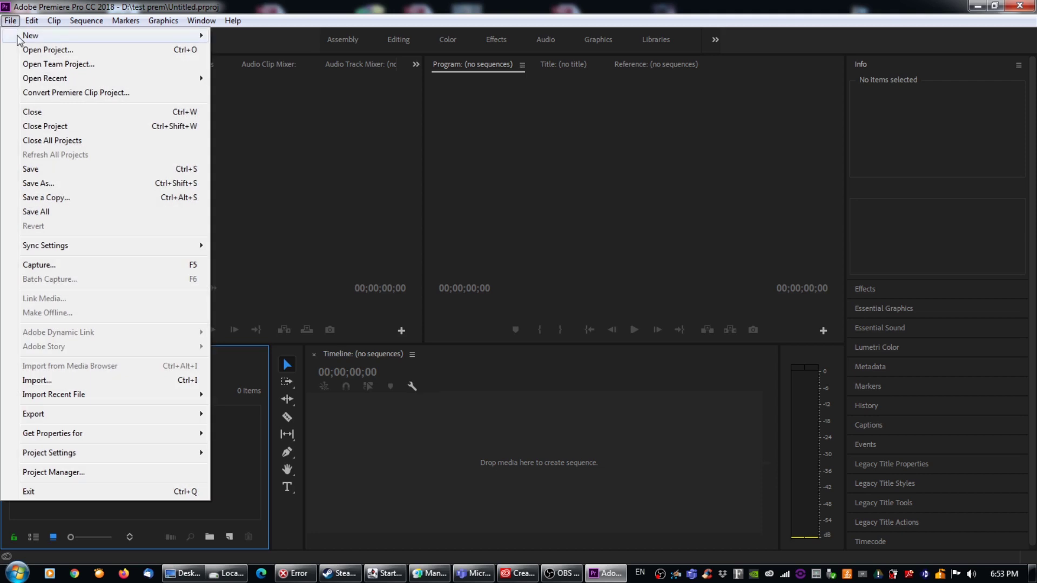
mouse_move(19, 40)
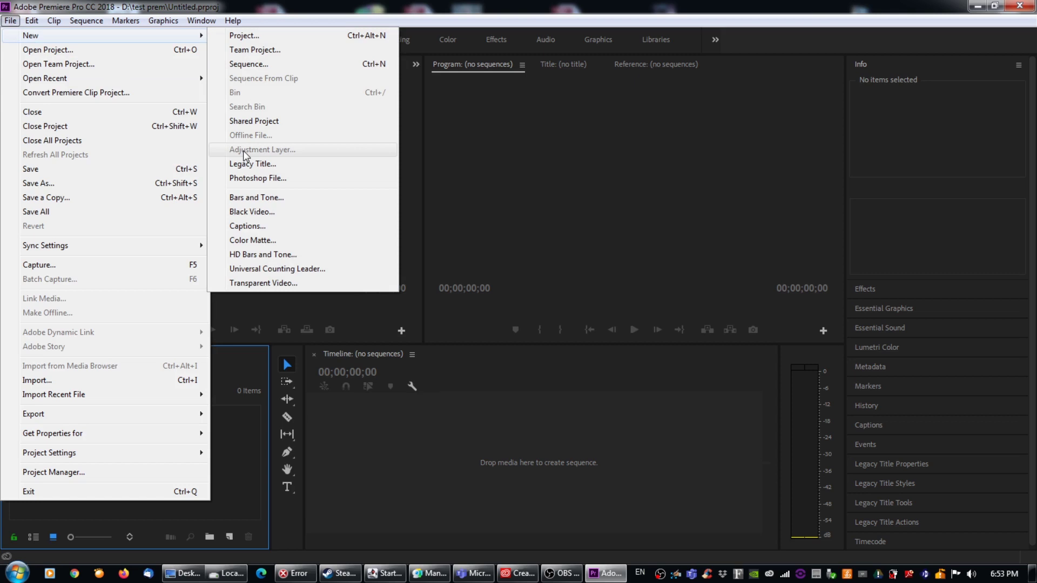
left_click(250, 64)
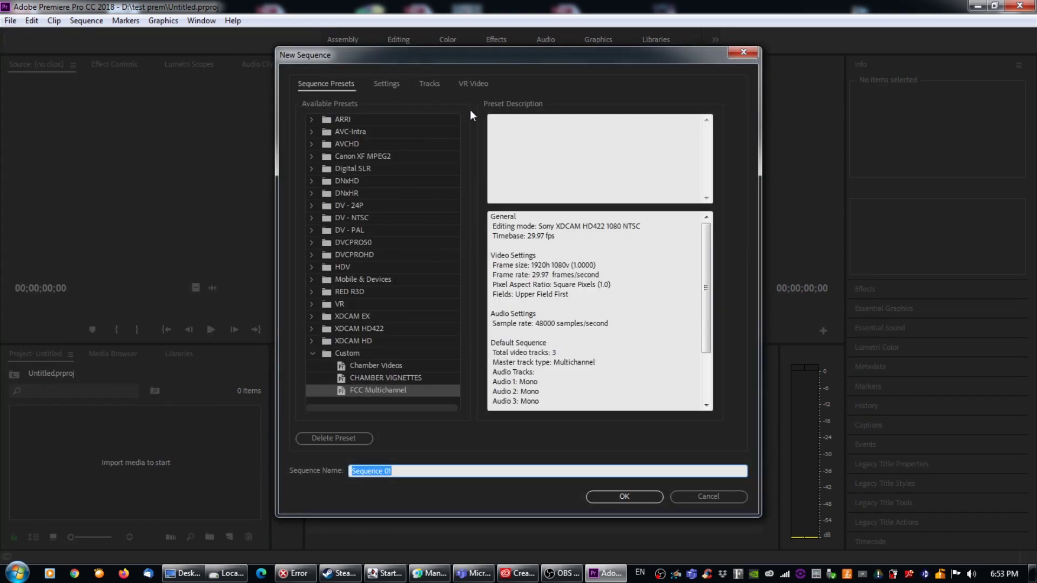
left_click(390, 83)
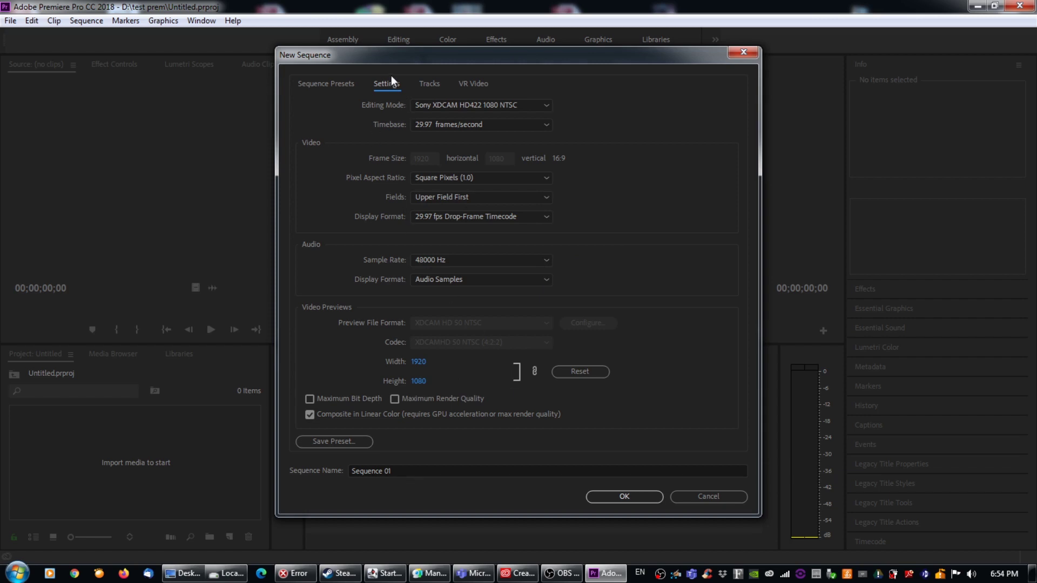
Step: Mark Audio 1 through Audio 8 and delete them, leaving only 3 video tracks
left_click(430, 85)
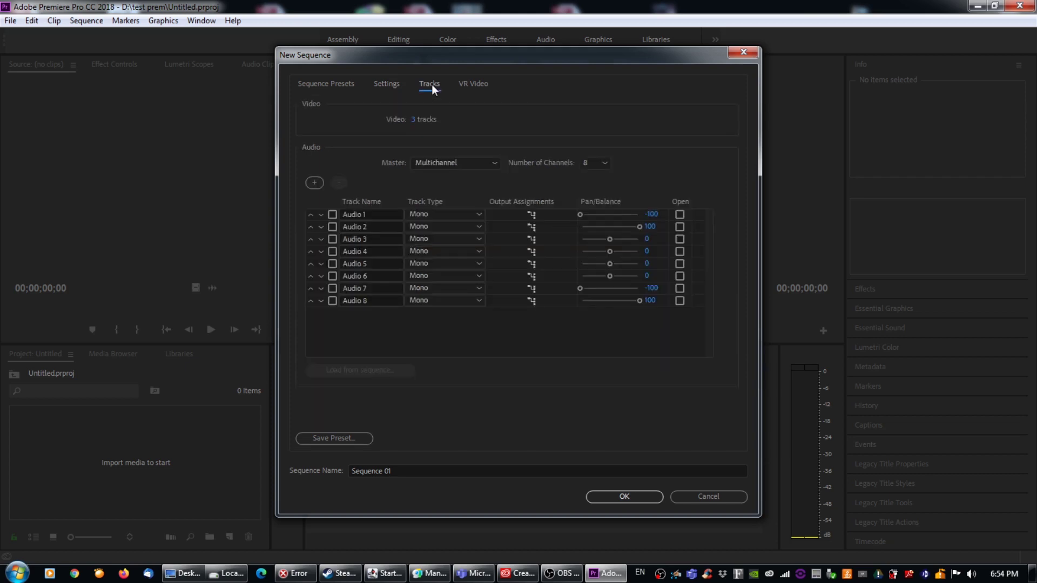
left_click(409, 323)
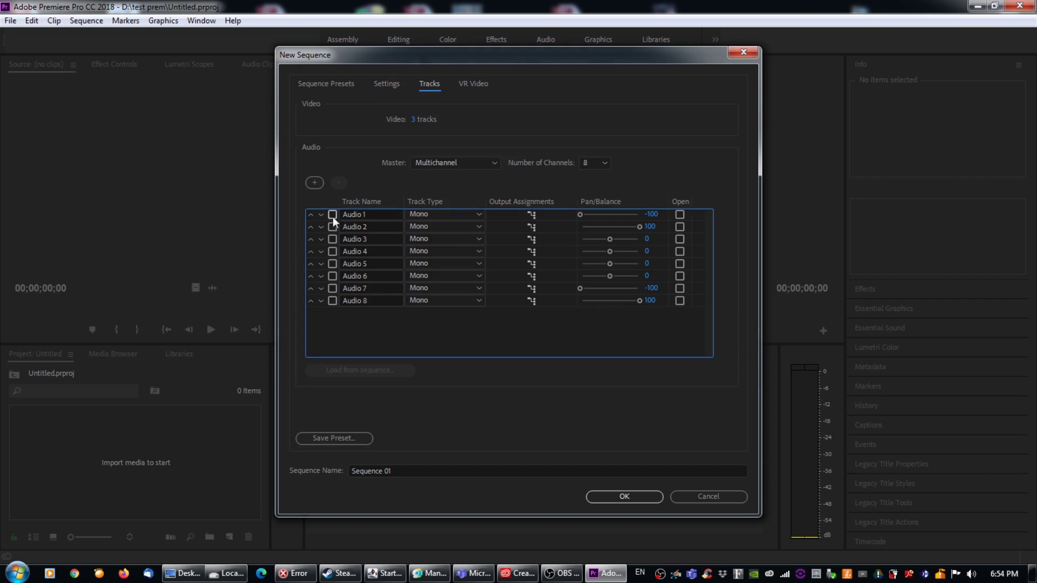
left_click(332, 214)
left_click(333, 226)
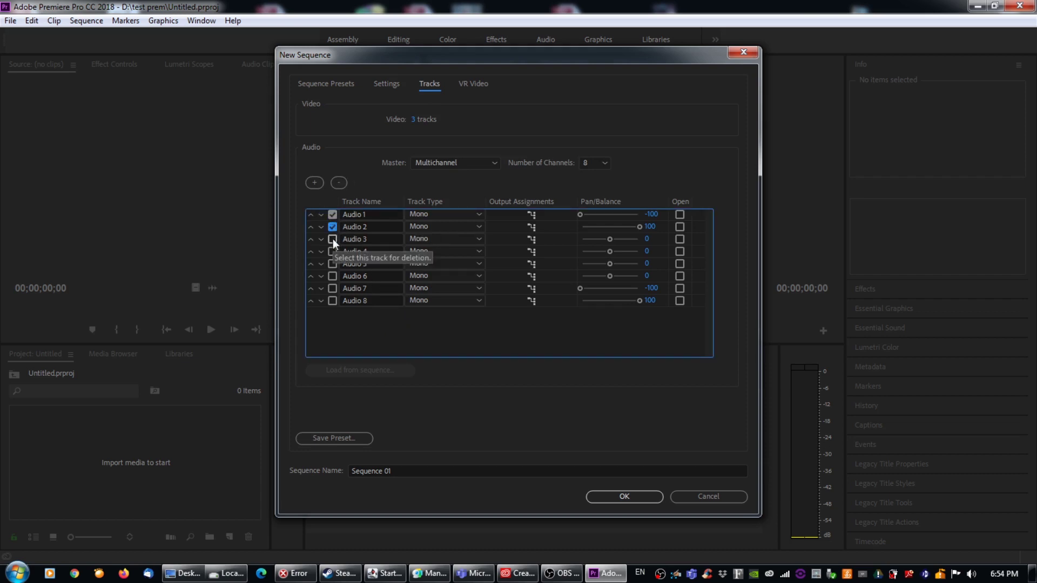
left_click(332, 239)
left_click(332, 251)
left_click(332, 264)
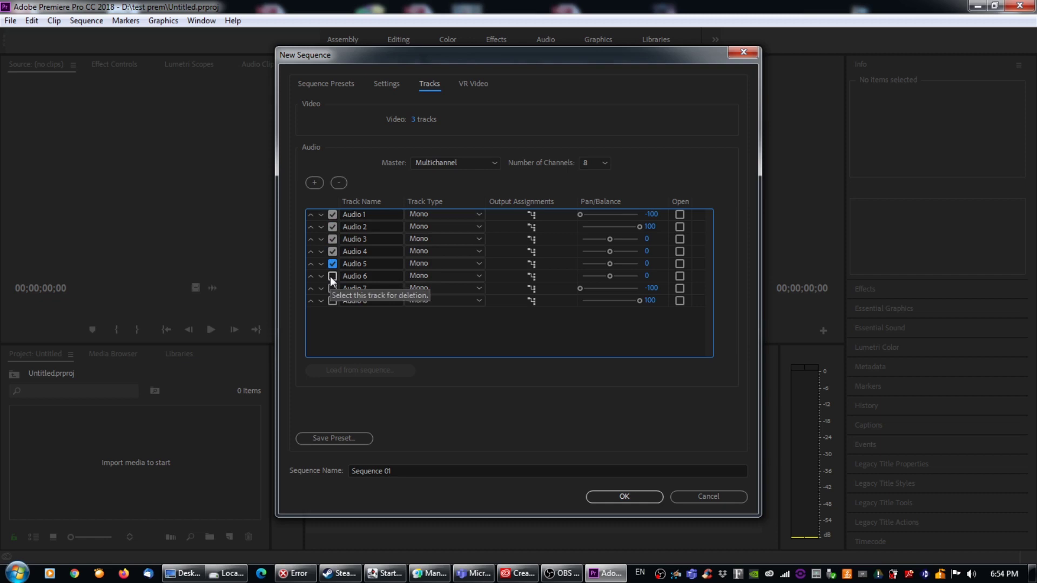
left_click(333, 276)
left_click(332, 289)
left_click(332, 300)
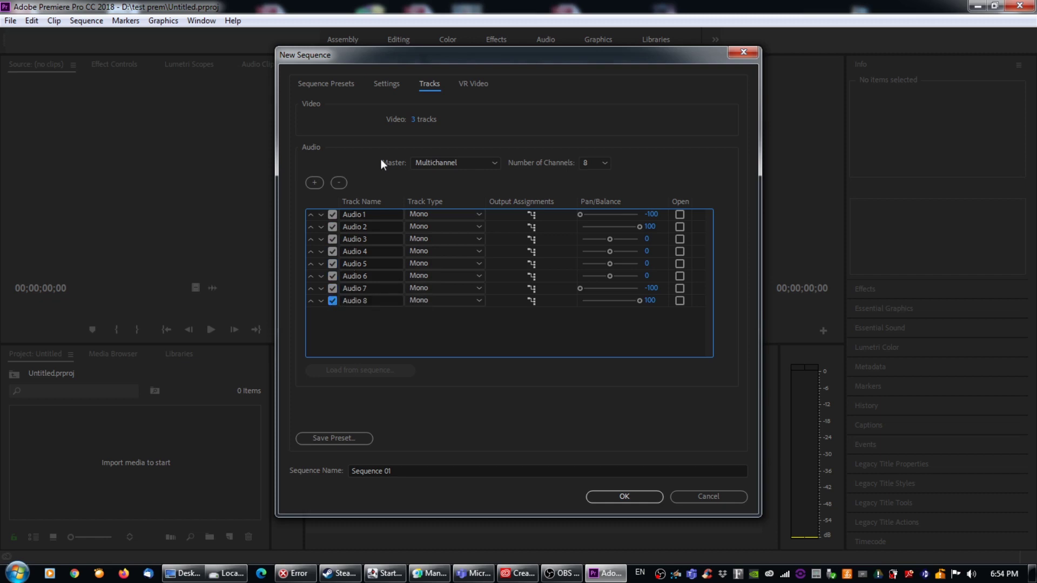
left_click(340, 183)
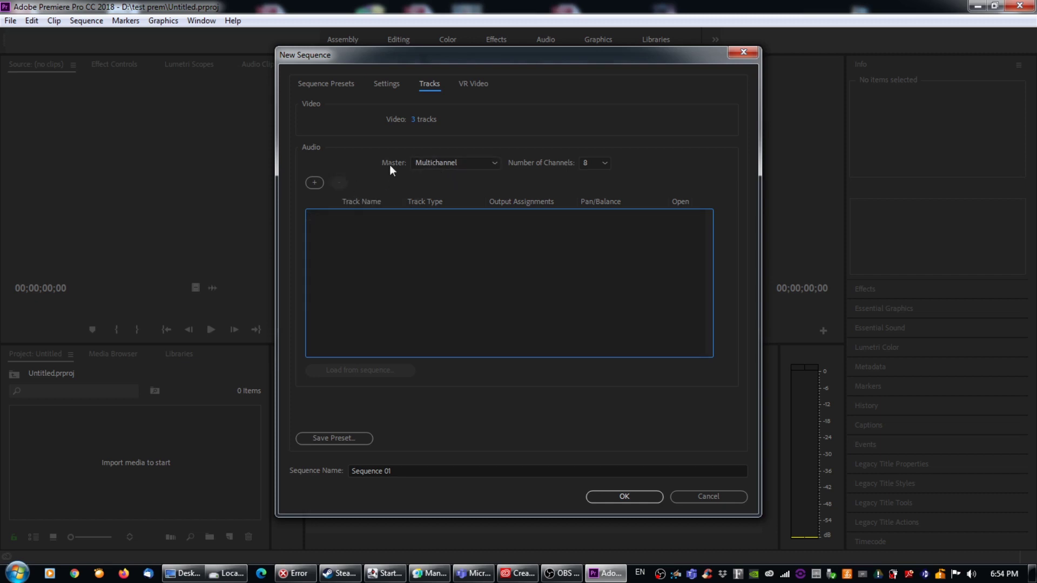
left_click(464, 163)
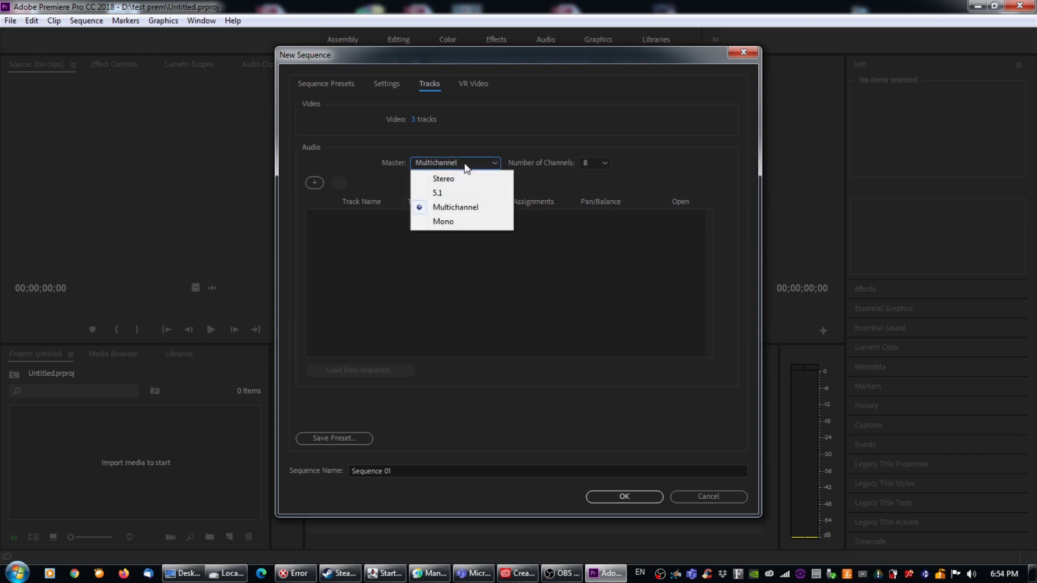
left_click(444, 179)
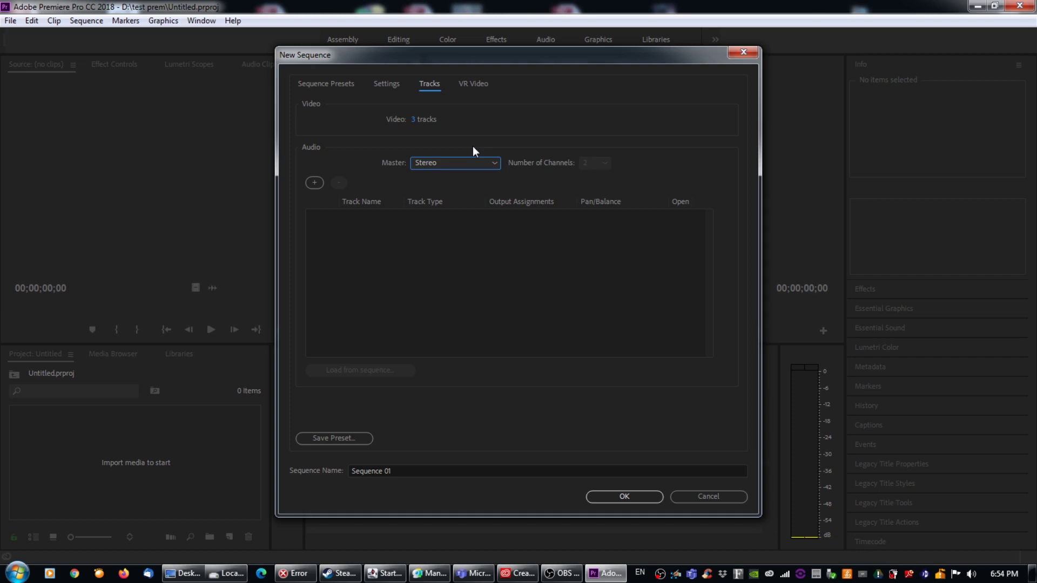
left_click(431, 163)
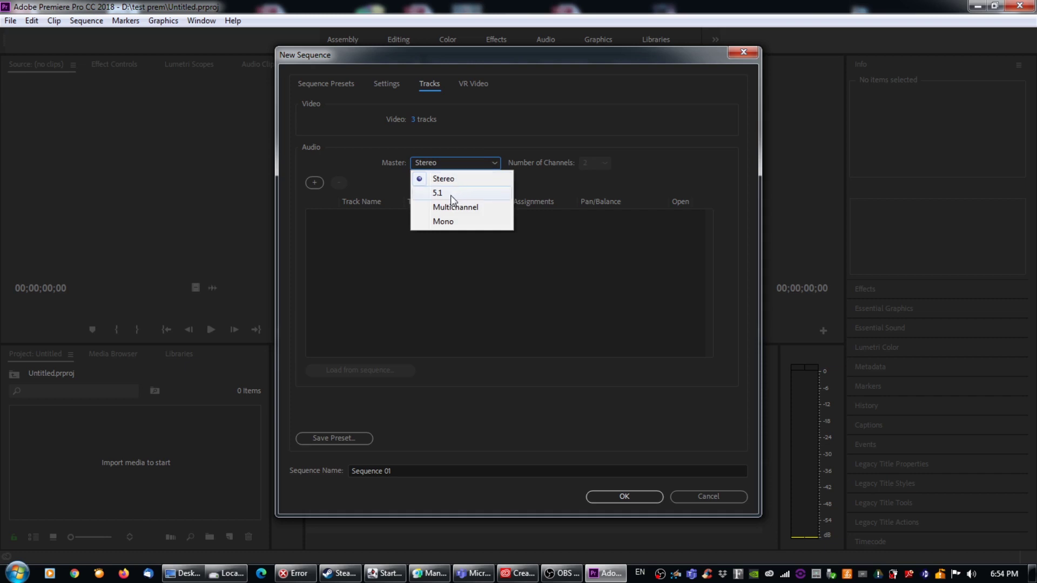
left_click(391, 168)
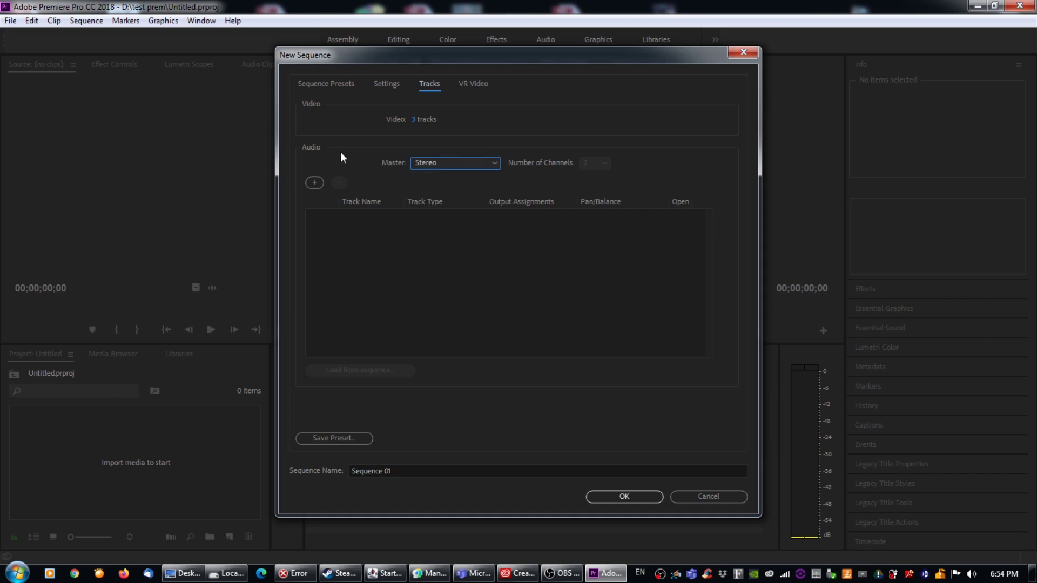
left_click(424, 164)
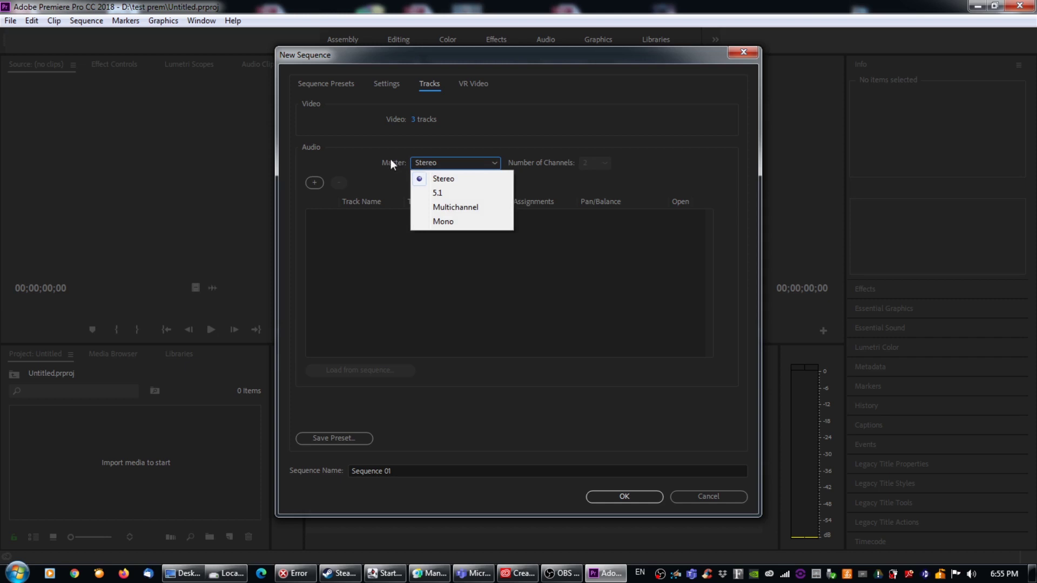
left_click(391, 159)
left_click(424, 159)
left_click(387, 155)
left_click(435, 163)
left_click(440, 206)
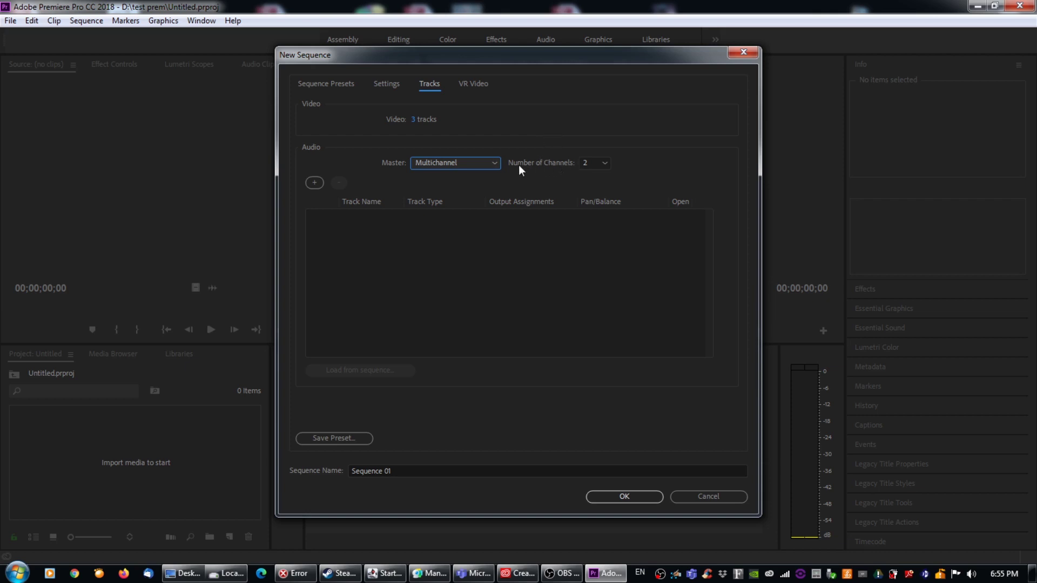
left_click(592, 164)
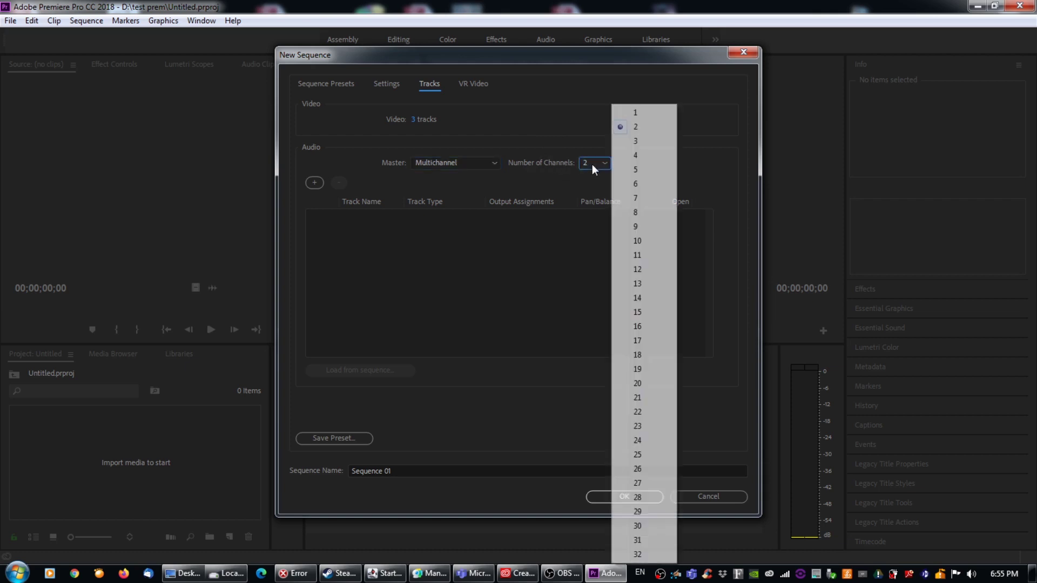
left_click(647, 212)
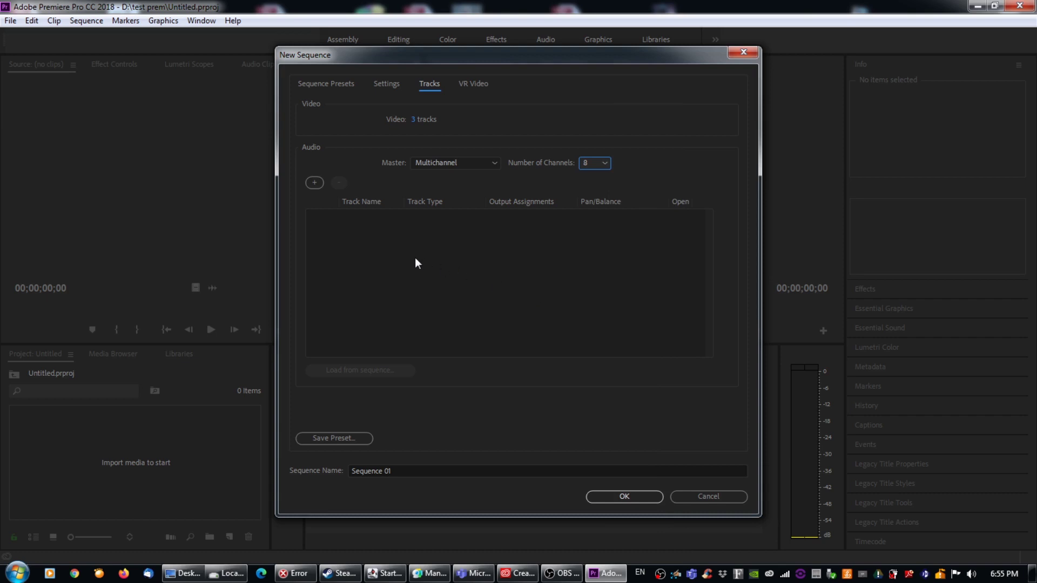
Step: Add eight mono tracks, Audio 1 to Audio 8, under the 8-channel Multichannel master
left_click(314, 182)
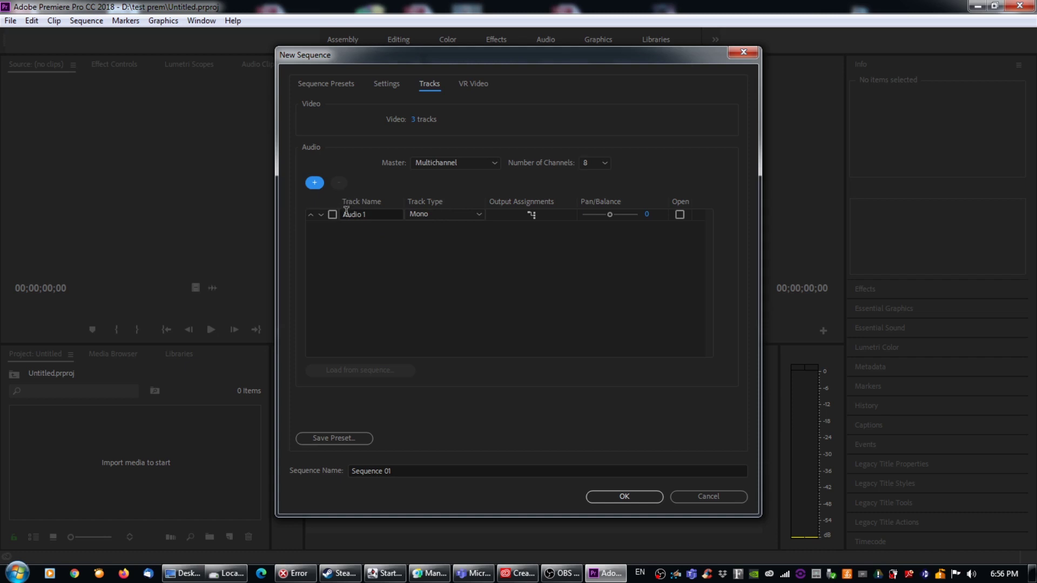
left_click(314, 183)
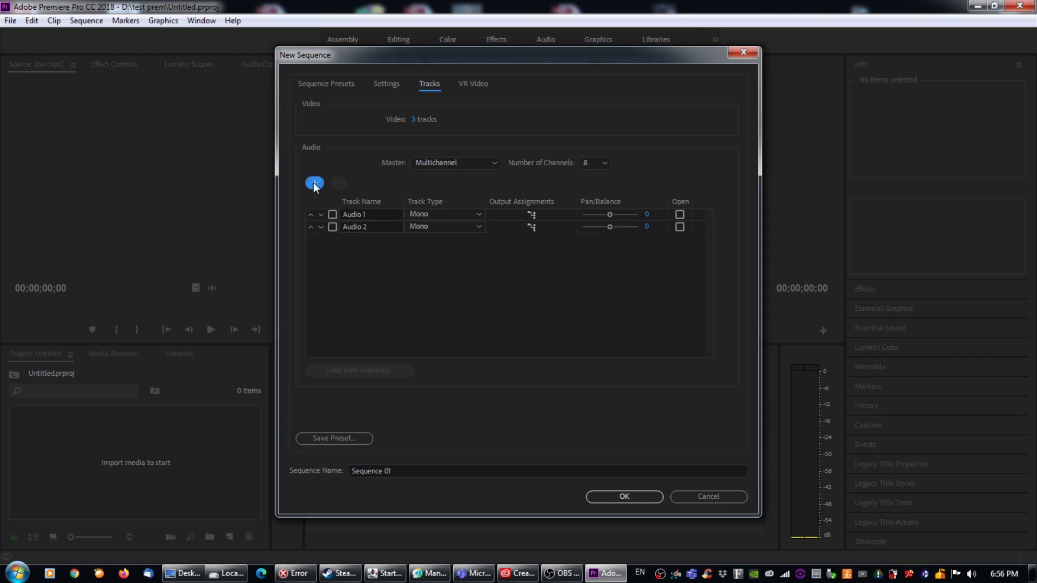
left_click(315, 184)
left_click(314, 184)
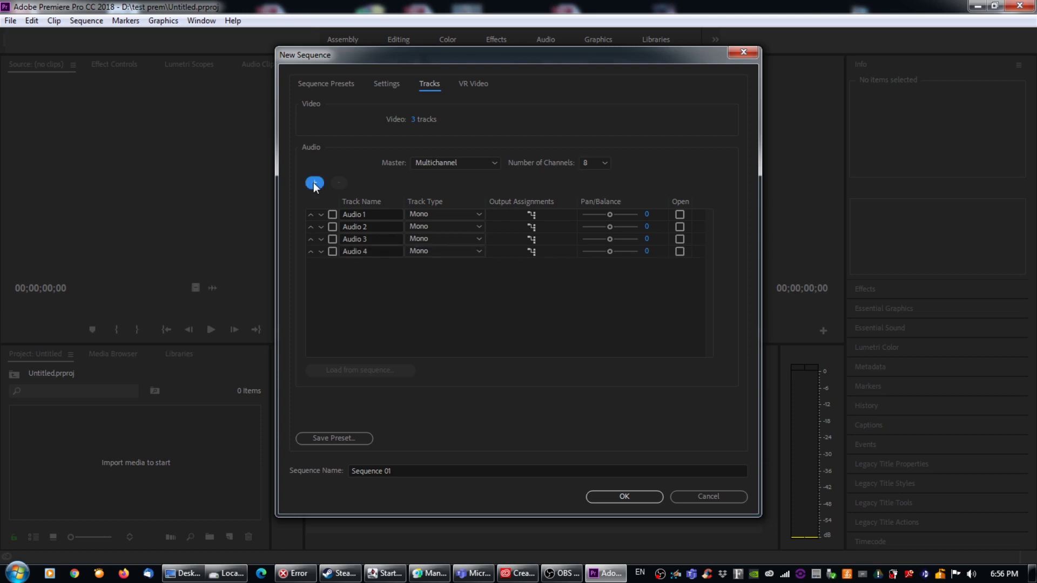
left_click(315, 184)
left_click(314, 184)
left_click(314, 183)
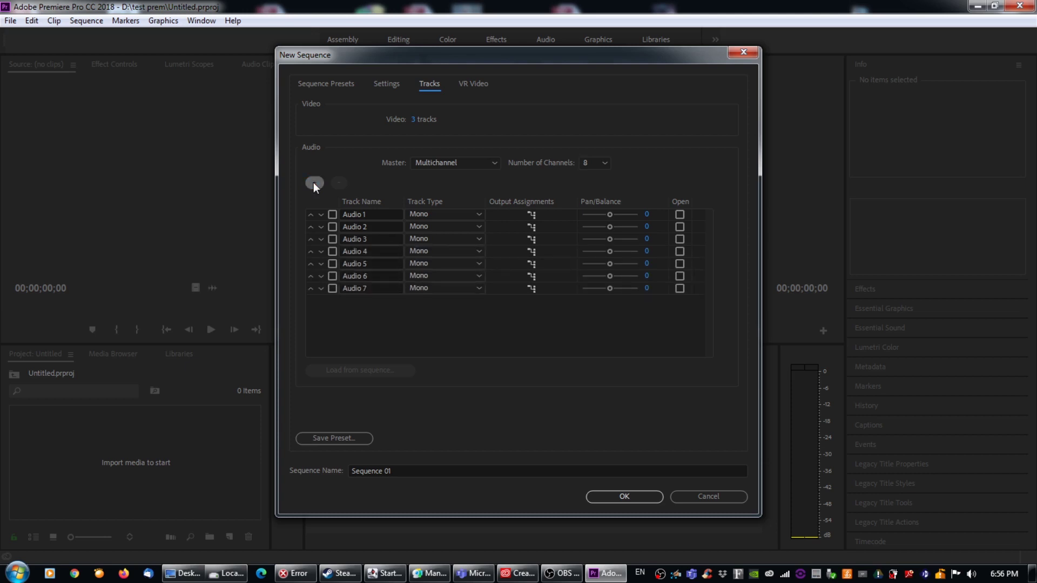
left_click(314, 183)
left_click(398, 471)
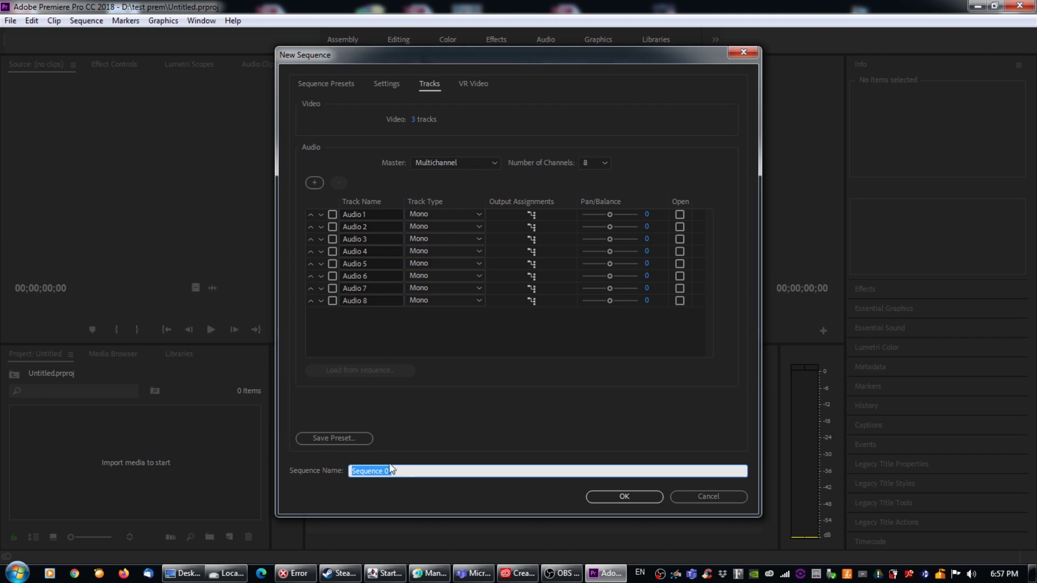
Step: Replace the name 'Sequence 01' with 'Whatever' and create the sequence
left_click(408, 470)
left_click_drag(409, 471, 332, 470)
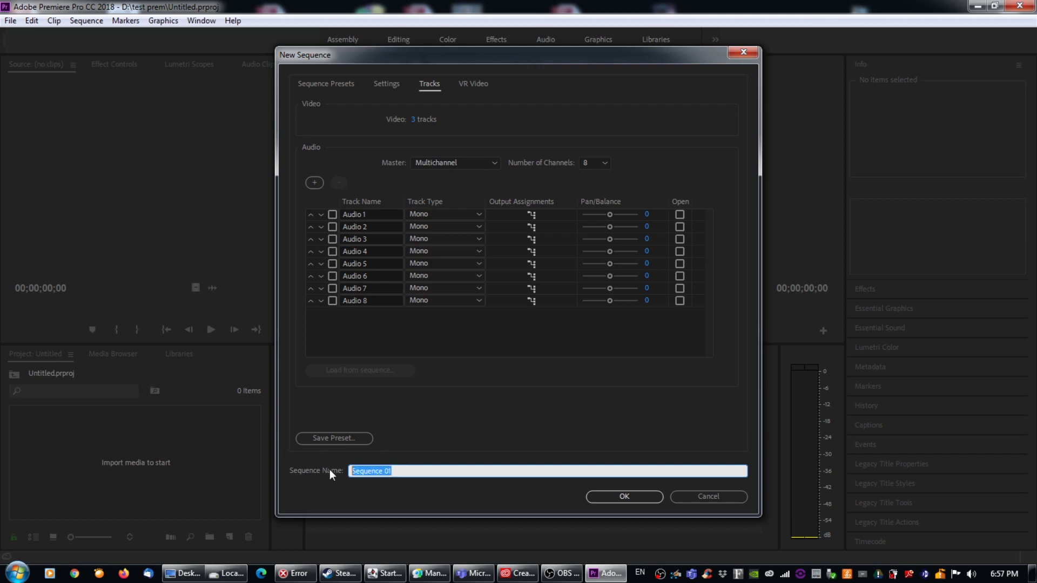
type("Whatever")
left_click(618, 499)
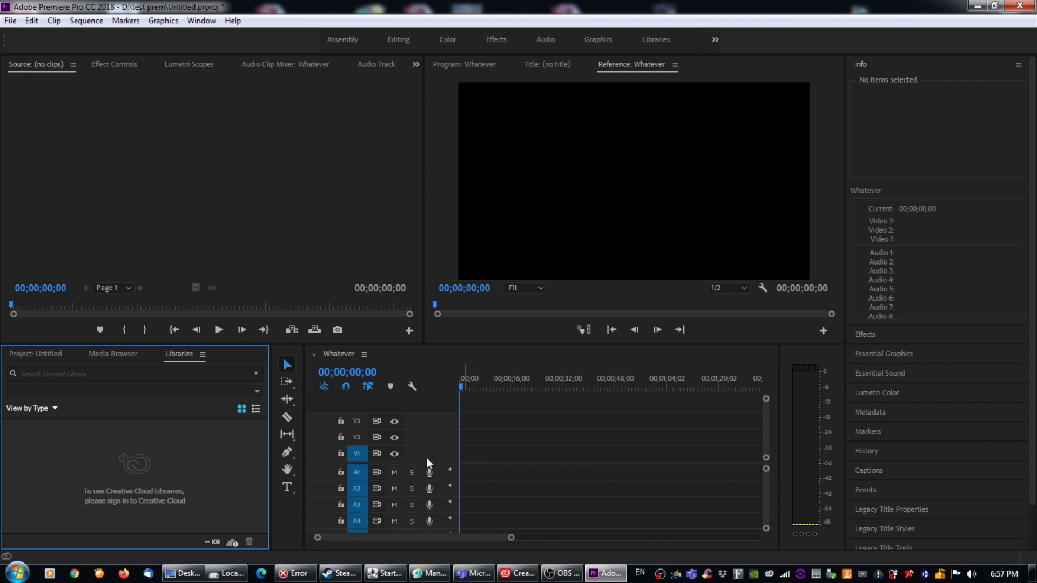
Step: Import CR2_RenderOut_L.wav and CR2_RenderOut_R.wav from the FINAL-CRICKET 2 folder
left_click(10, 20)
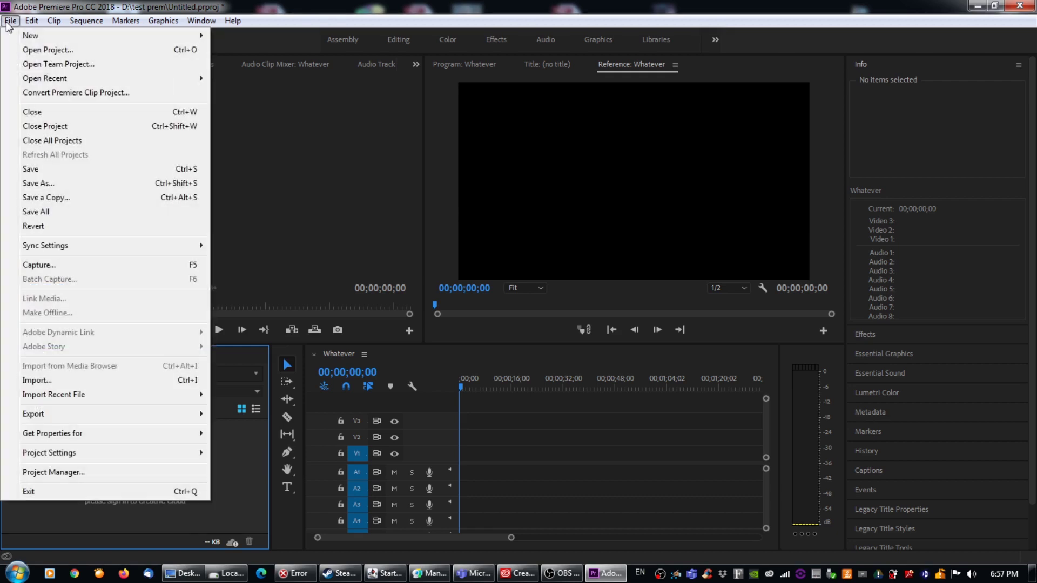
left_click(52, 380)
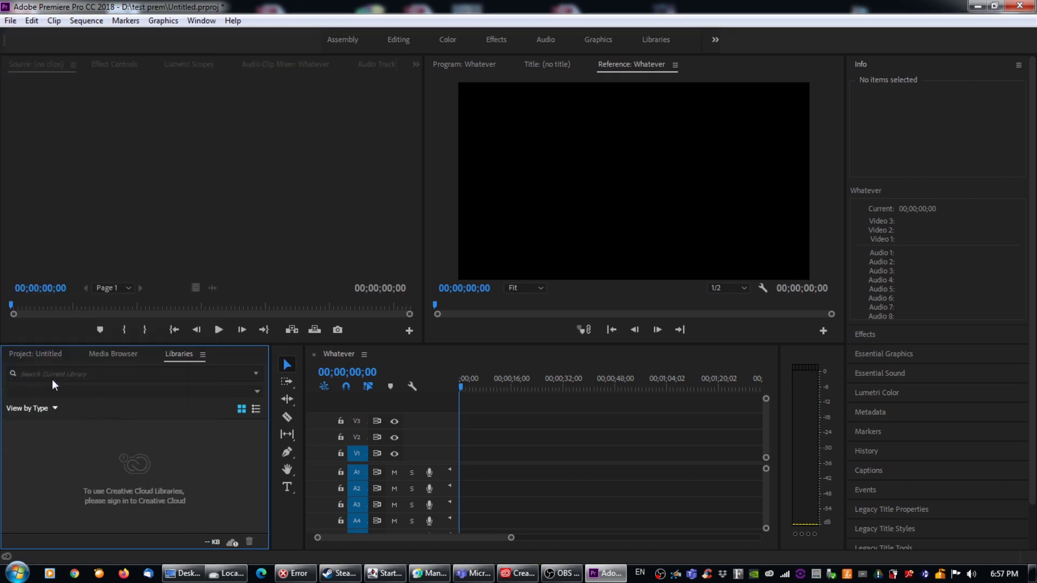
left_click(276, 116)
left_click(268, 133, "shift")
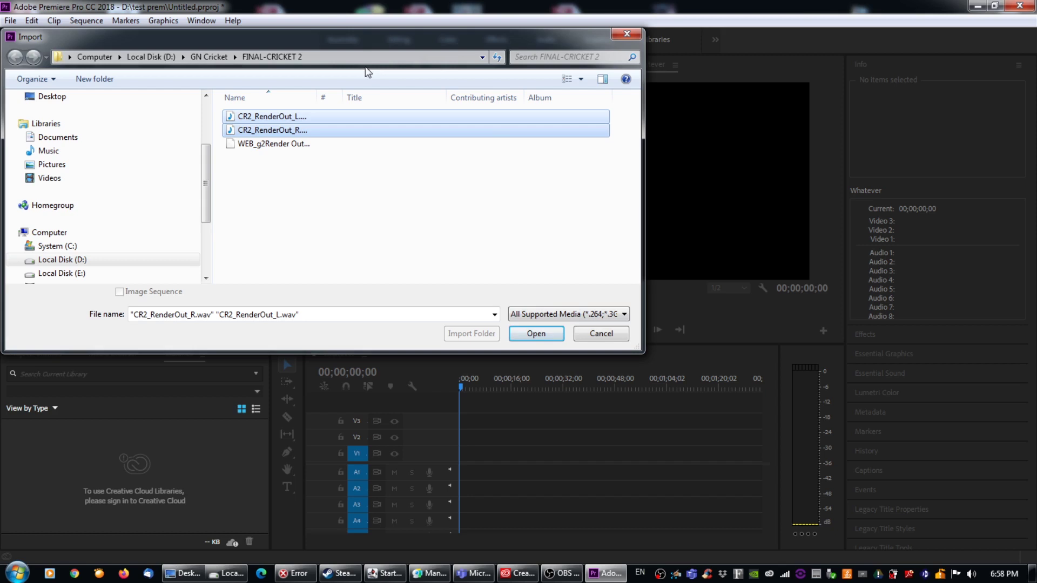
left_click(530, 335)
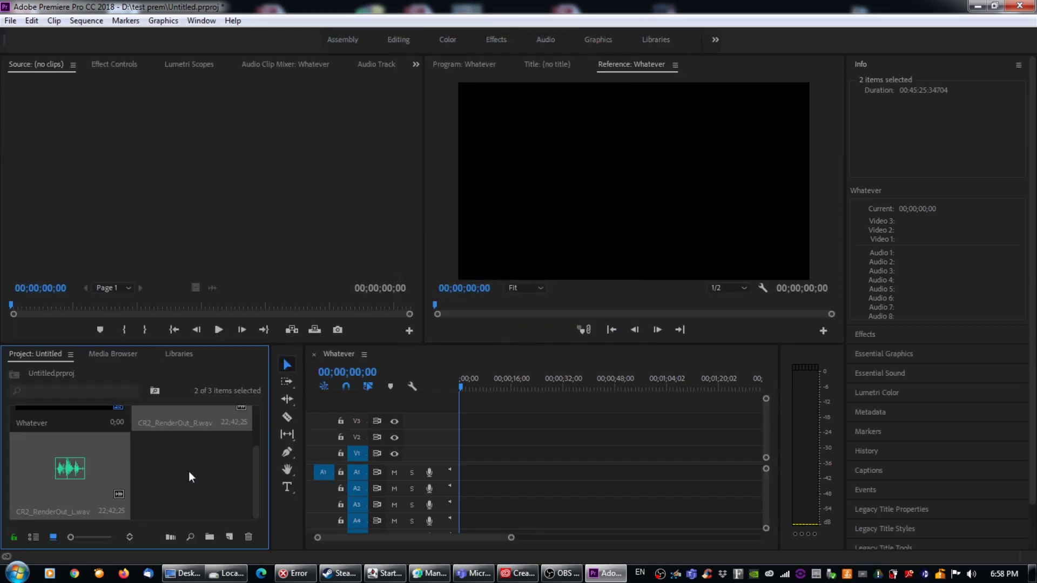
Step: Place CR2_RenderOut_L.wav on A1 and CR2_RenderOut_R.wav on A2, both at 00;00;00;00
left_click(232, 468)
left_click_drag(254, 468, 245, 431)
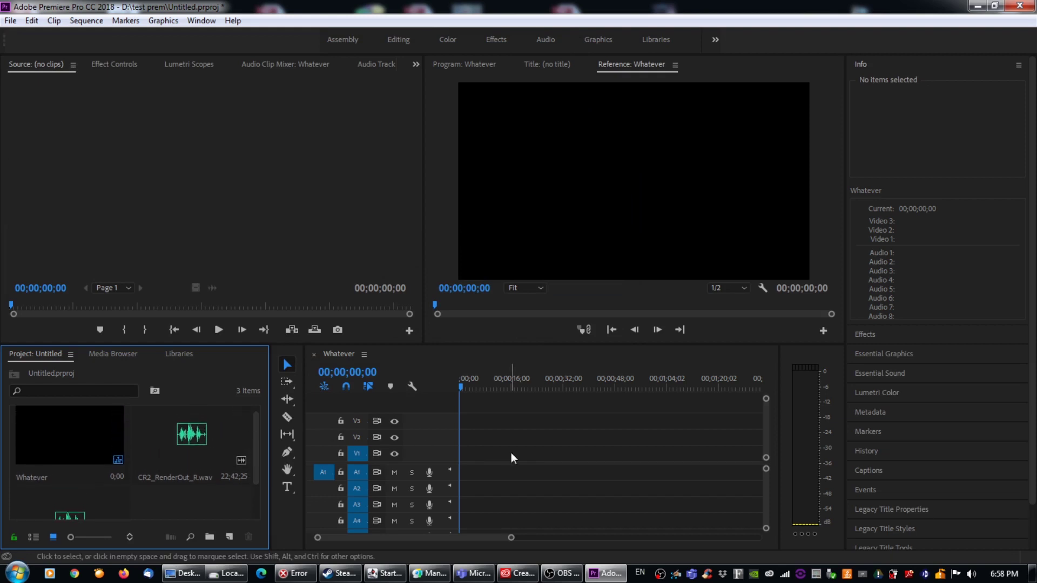
left_click_drag(255, 474, 254, 488)
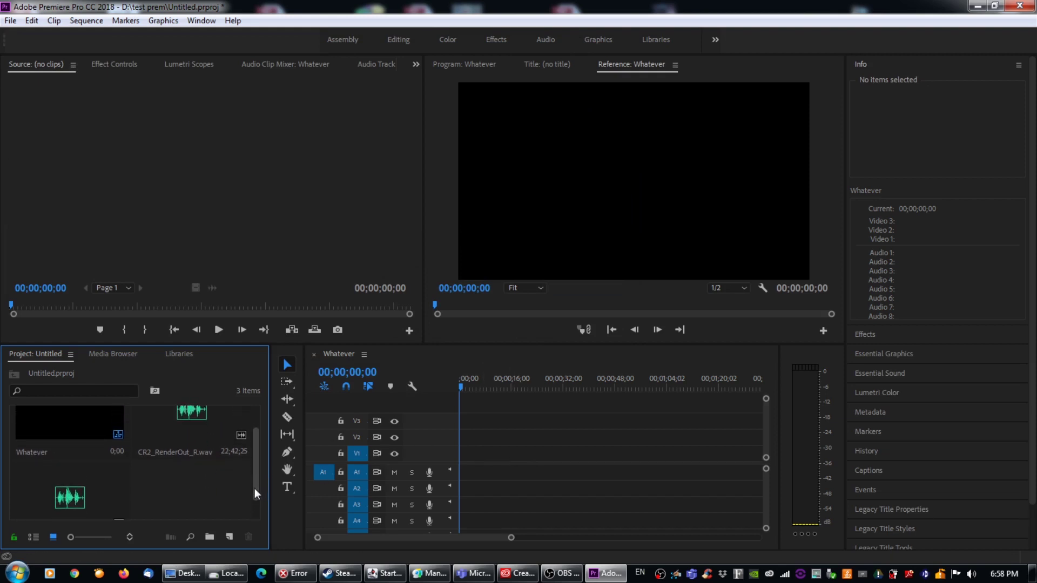
left_click(78, 488)
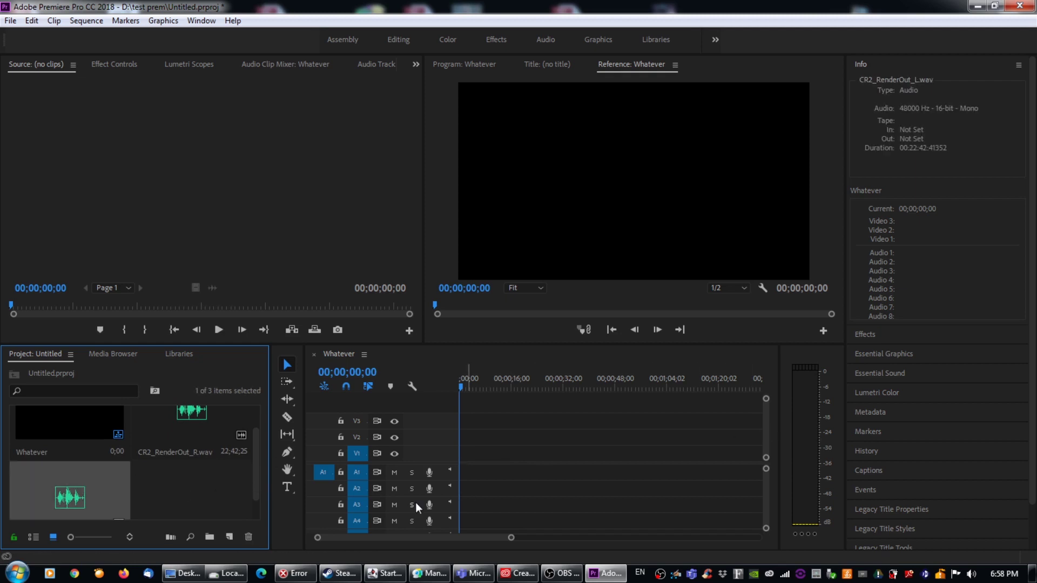
left_click_drag(254, 468, 251, 488)
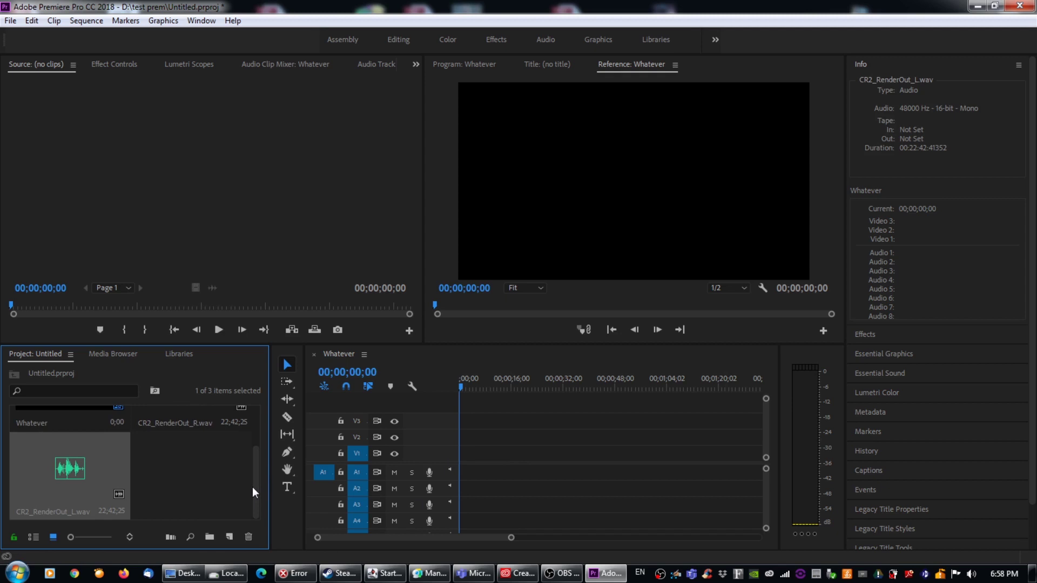
left_click(181, 492)
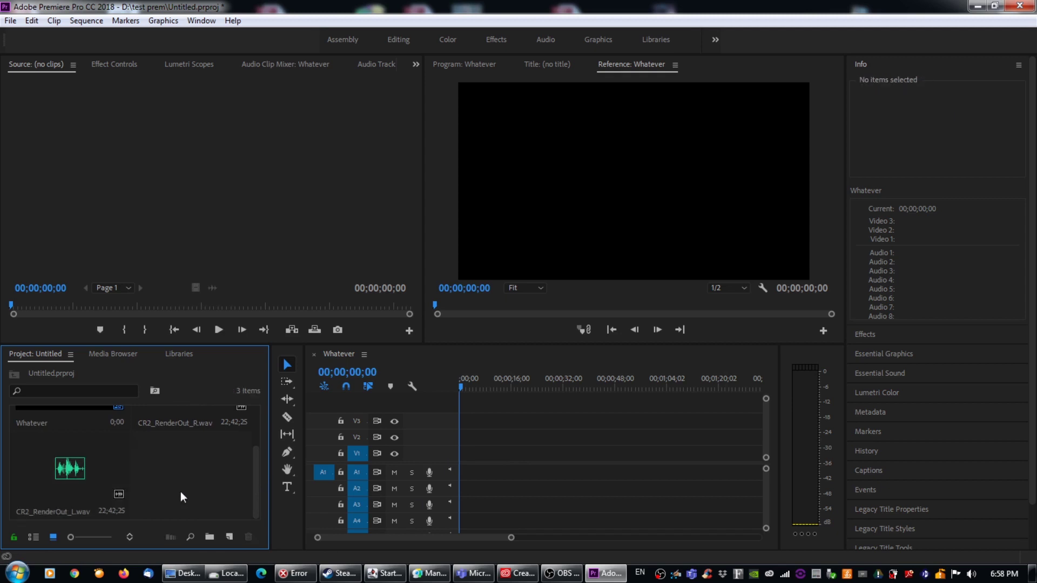
left_click(71, 474)
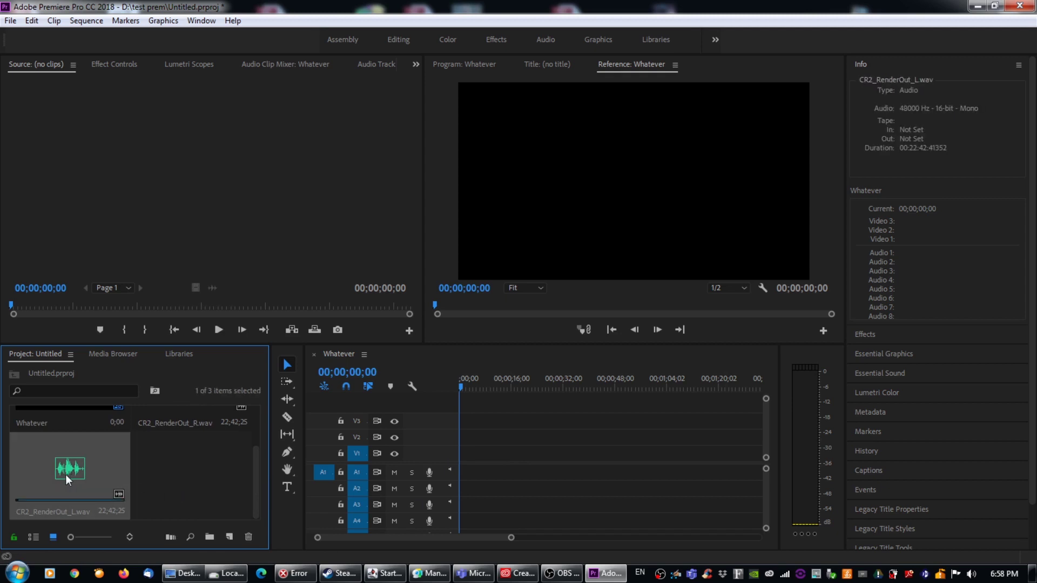
left_click_drag(66, 475, 462, 478)
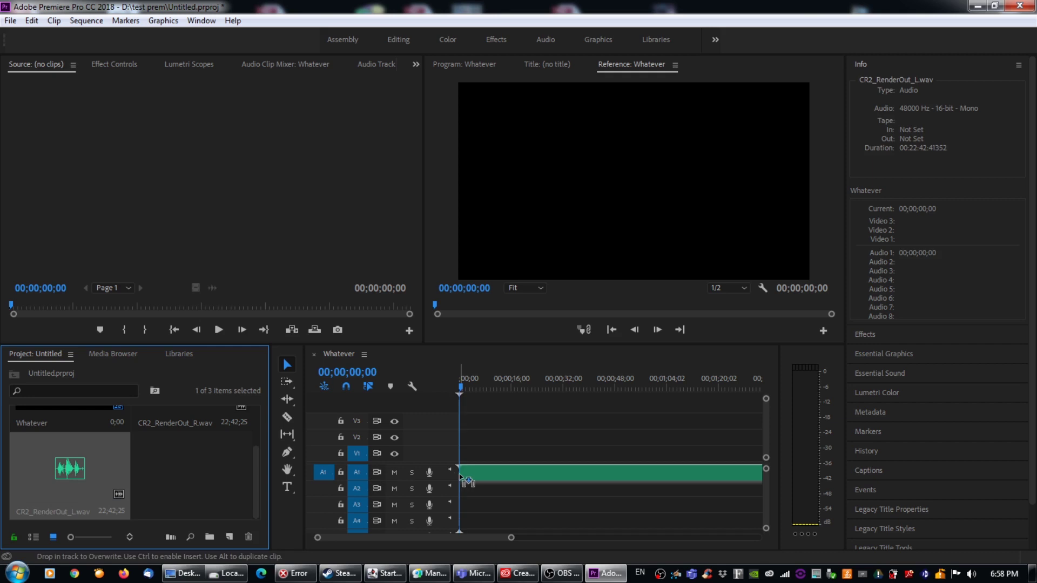
left_click_drag(462, 478, 462, 478)
left_click_drag(255, 482, 251, 459)
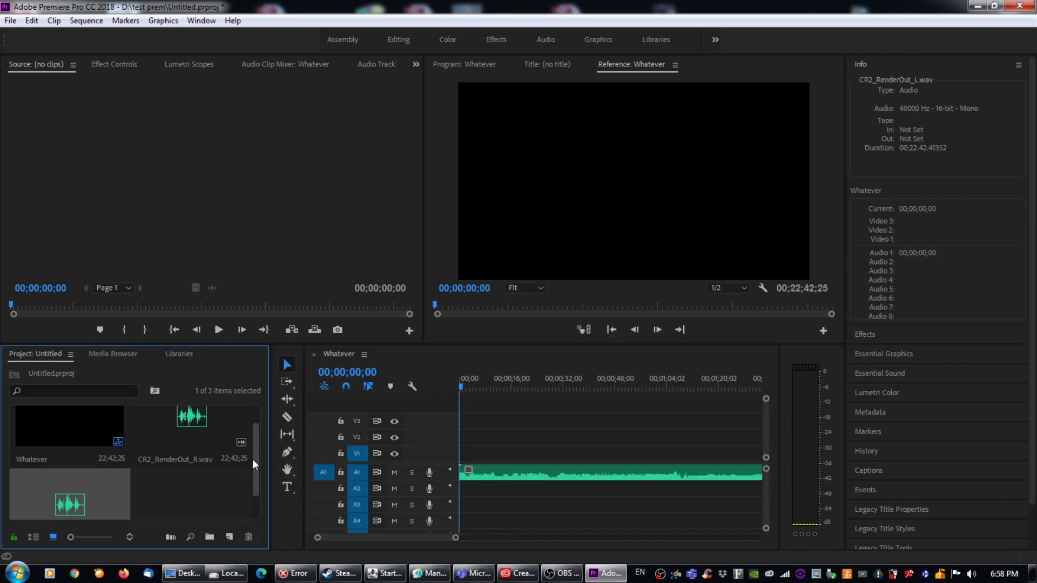
left_click_drag(195, 426, 336, 494)
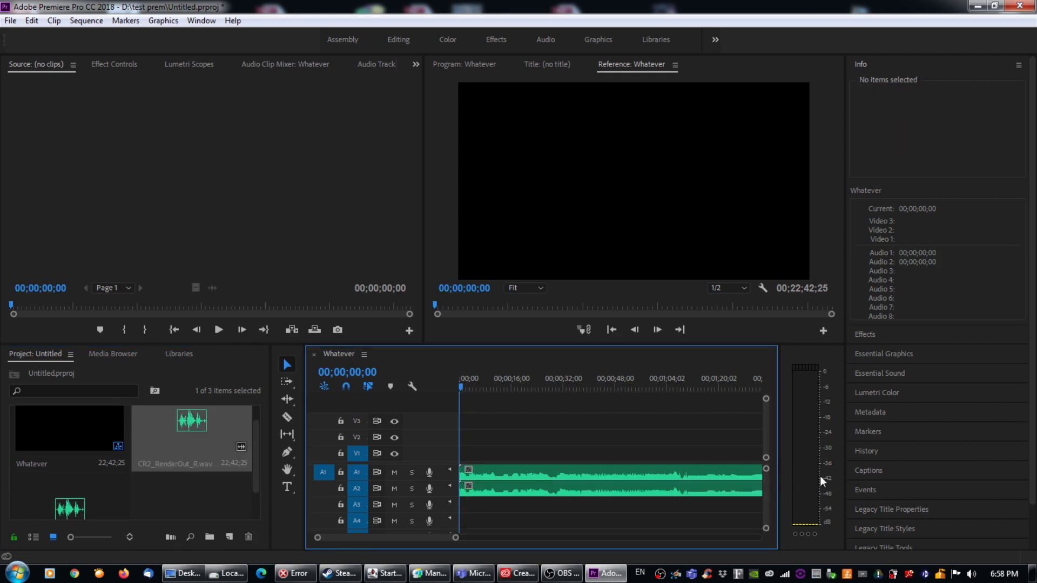
Step: Add CR2_RenderOut_L.wav to A7 and CR2_RenderOut_R.wav to A8, starting at 00;00;00;00
scroll(766, 490, "down", 3)
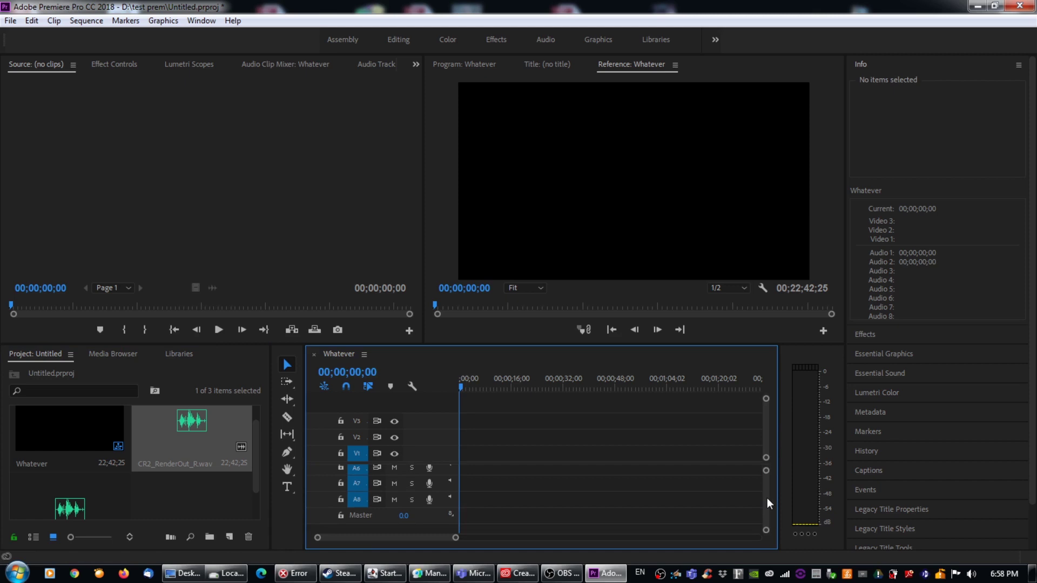
left_click(186, 497)
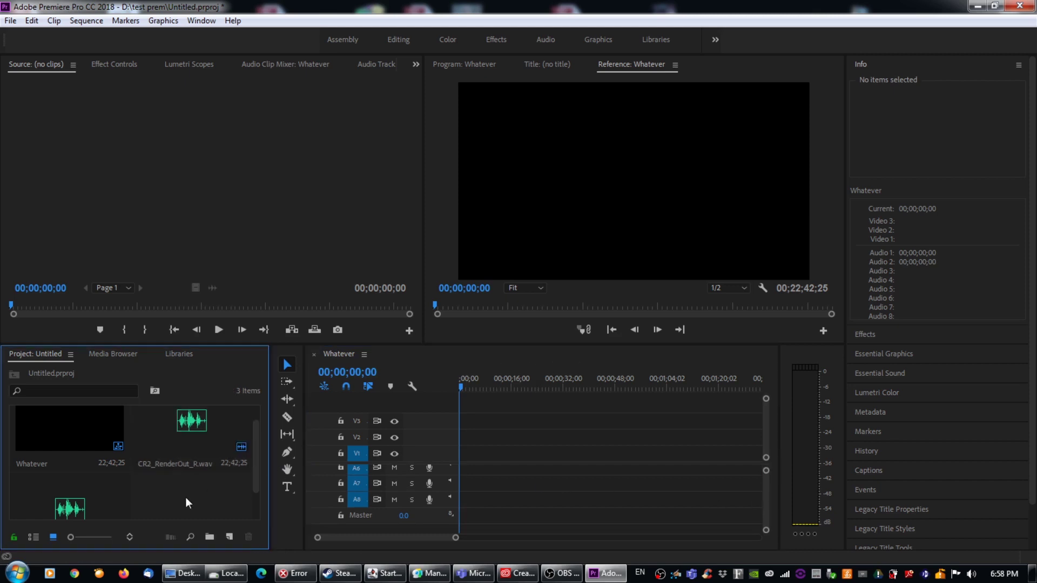
scroll(257, 486, "down", 2)
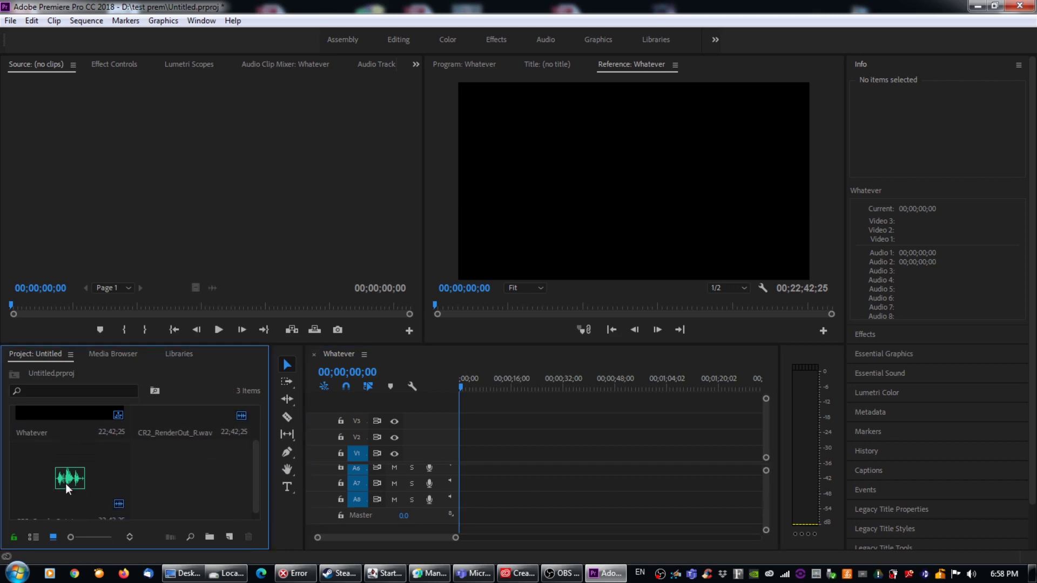
left_click(65, 484)
scroll(251, 475, "down", 1)
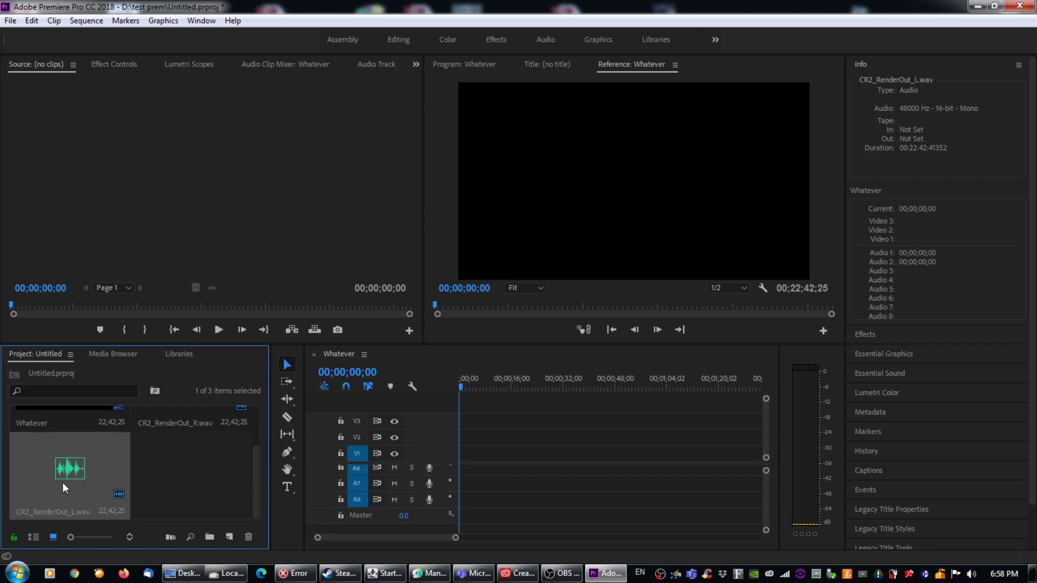
left_click_drag(250, 497, 466, 486)
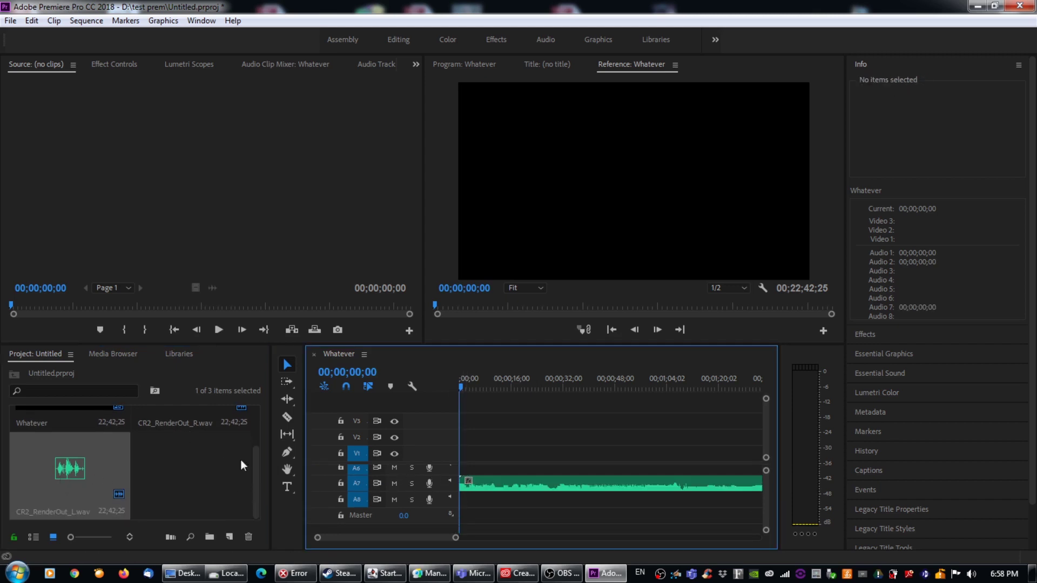
left_click(258, 476)
scroll(258, 476, "up", 3)
left_click_drag(182, 427, 459, 502)
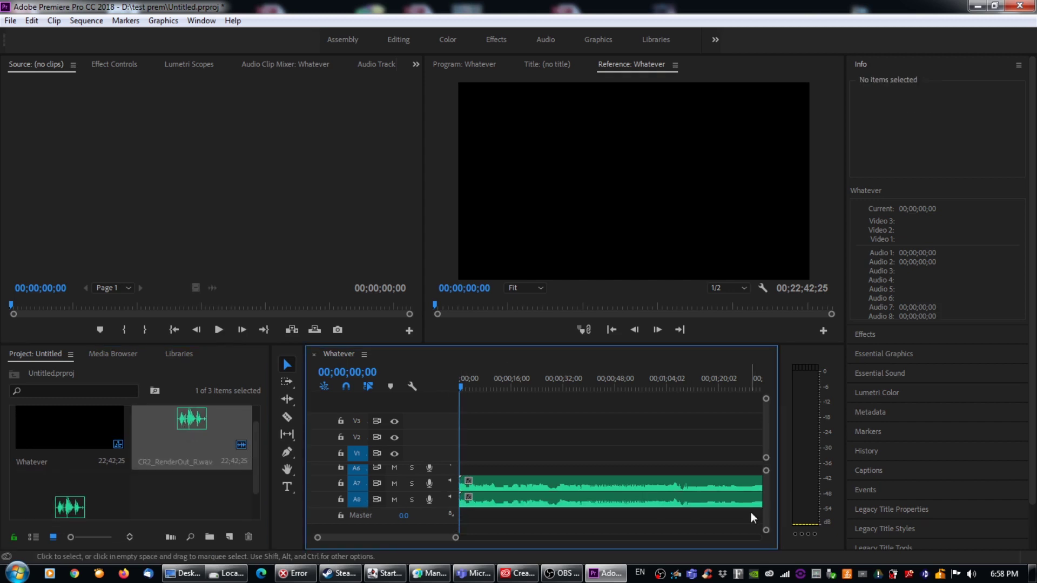
scroll(766, 473, "up", 5)
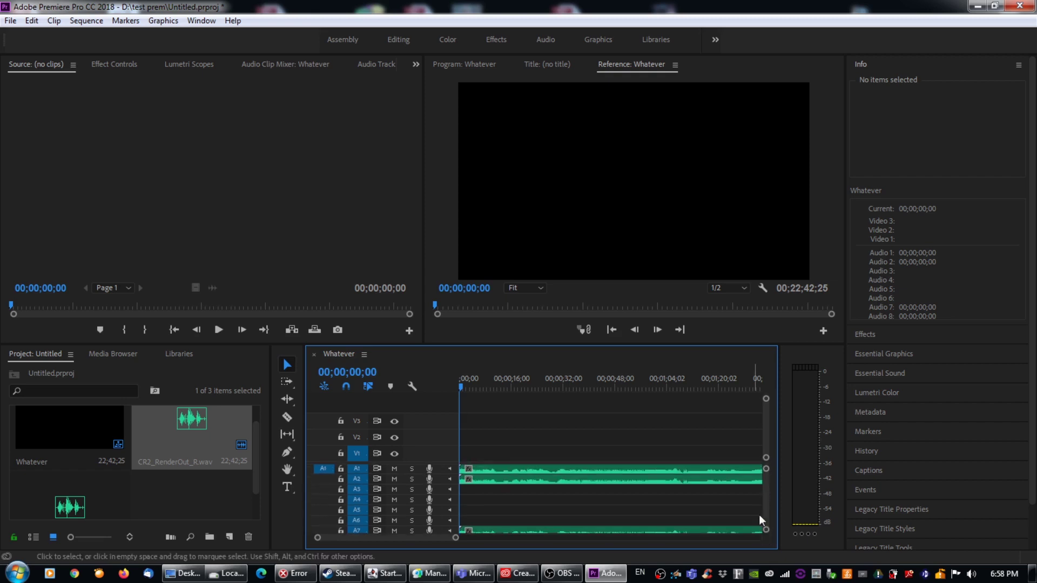
Step: Enlarge the Timeline panel and inspect the clips on A1, A2, A7 and A8
left_click_drag(687, 344, 685, 296)
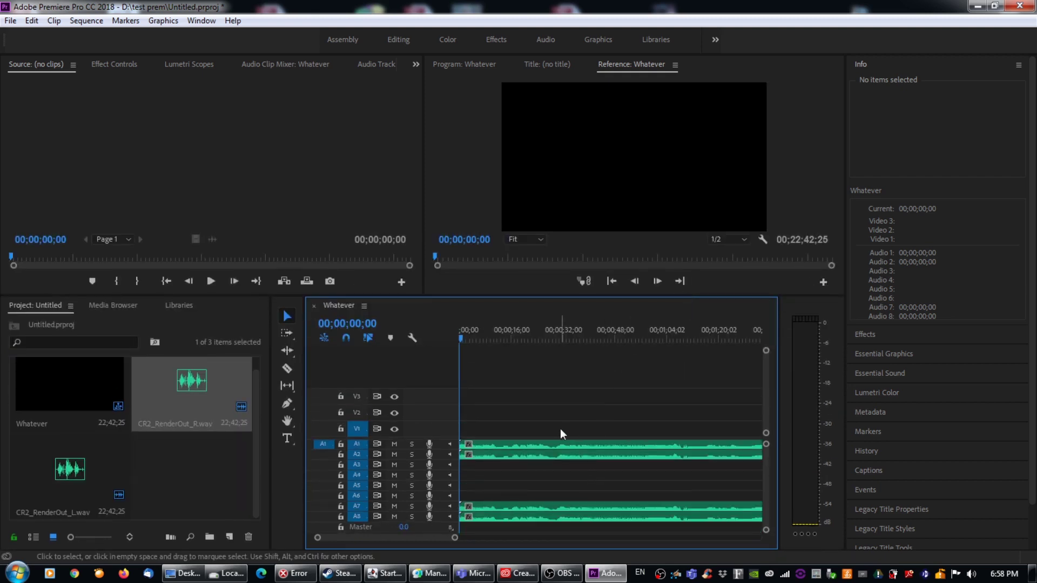
left_click(484, 446)
left_click(491, 457)
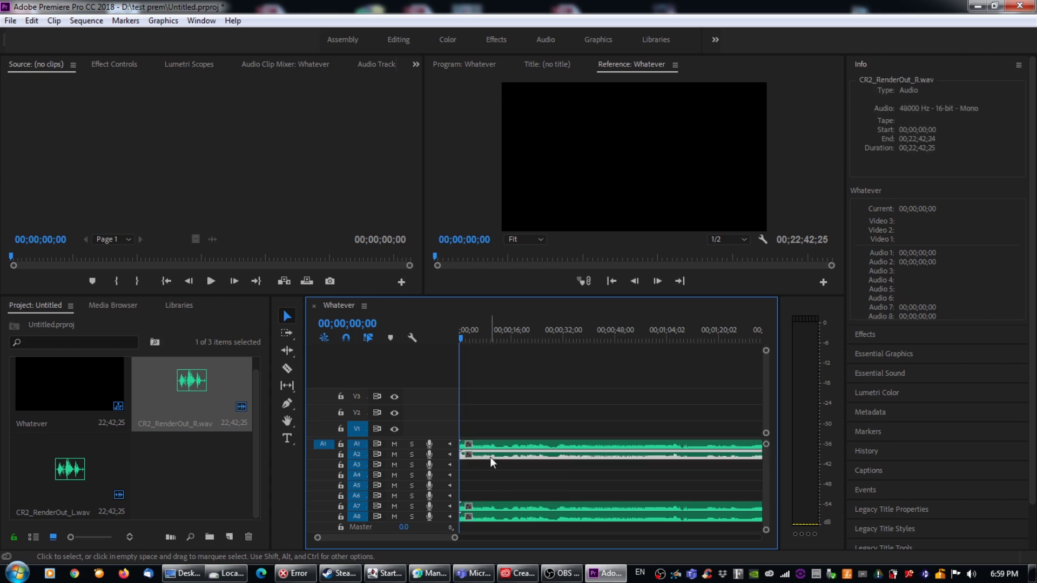
left_click(497, 508)
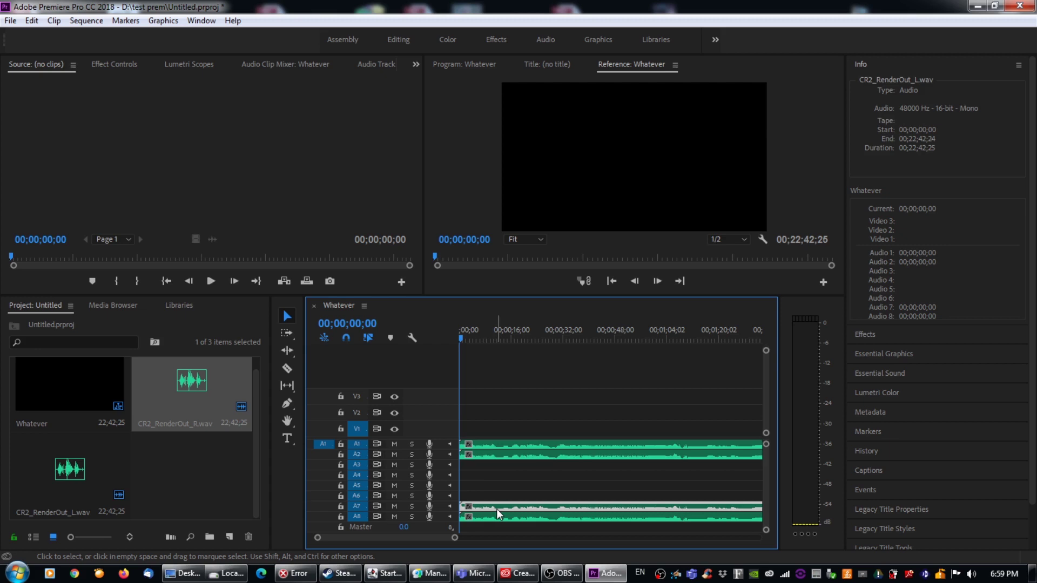
left_click(494, 517)
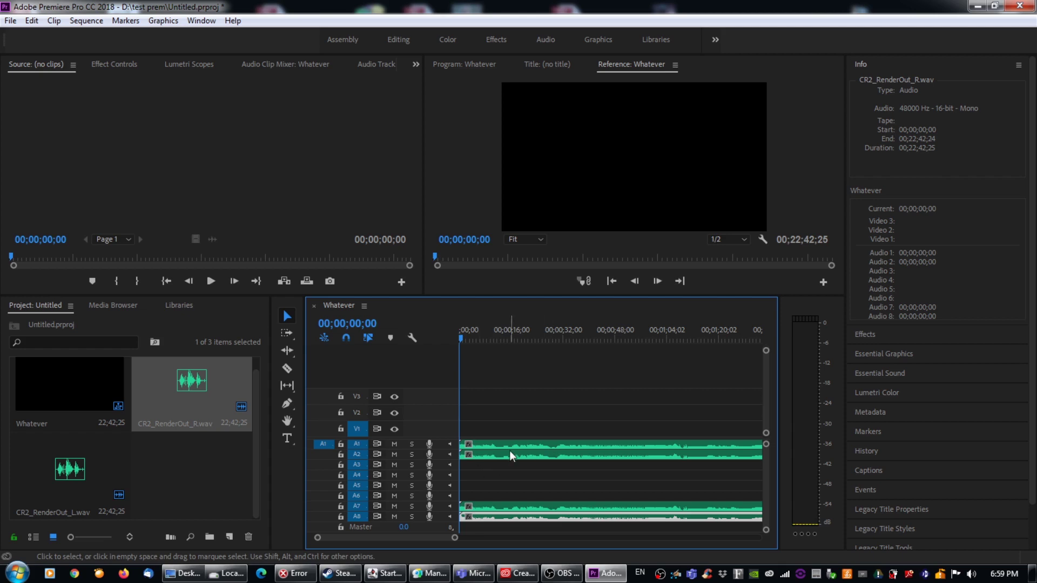
Step: Recheck the A1 and A2 clips, then deselect all clips in the sequence
left_click(476, 445)
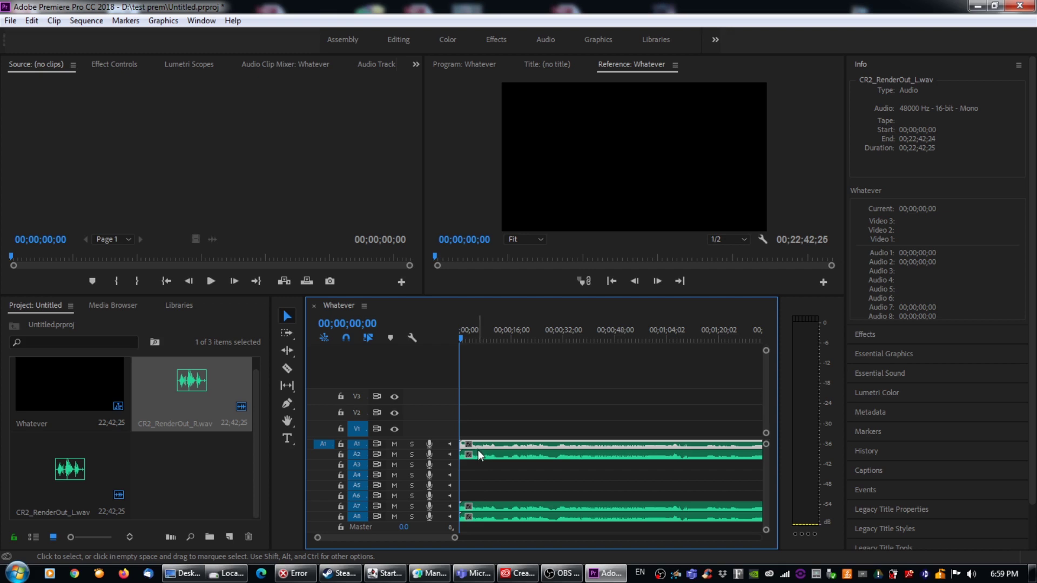
left_click(479, 453)
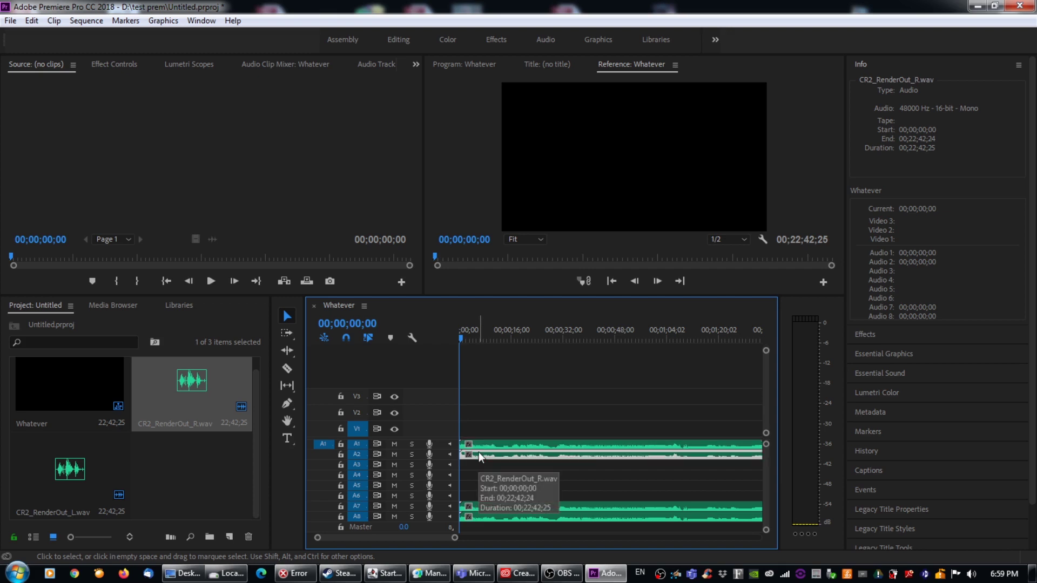
left_click(476, 466)
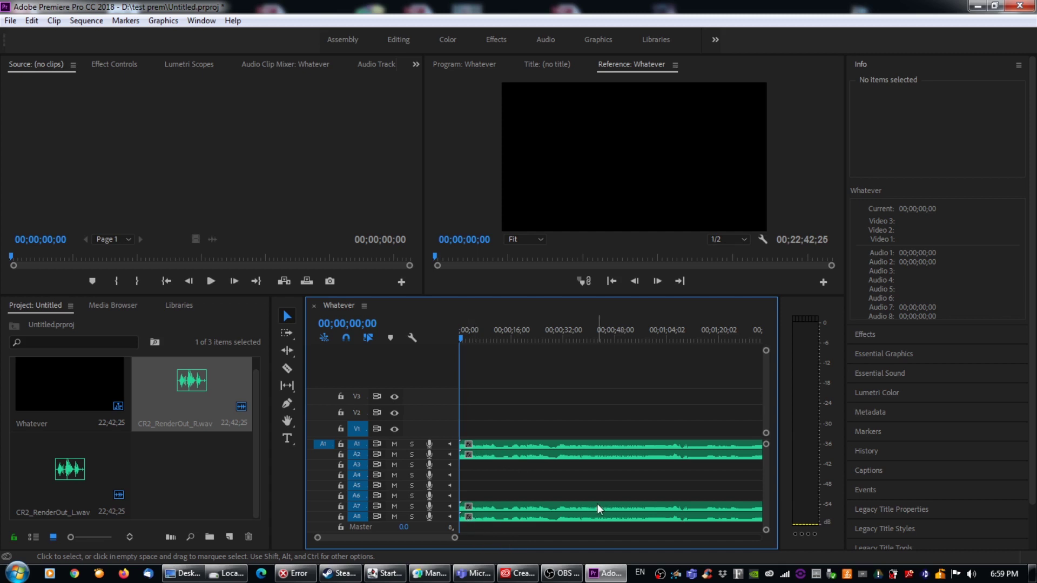
left_click_drag(766, 463, 766, 461)
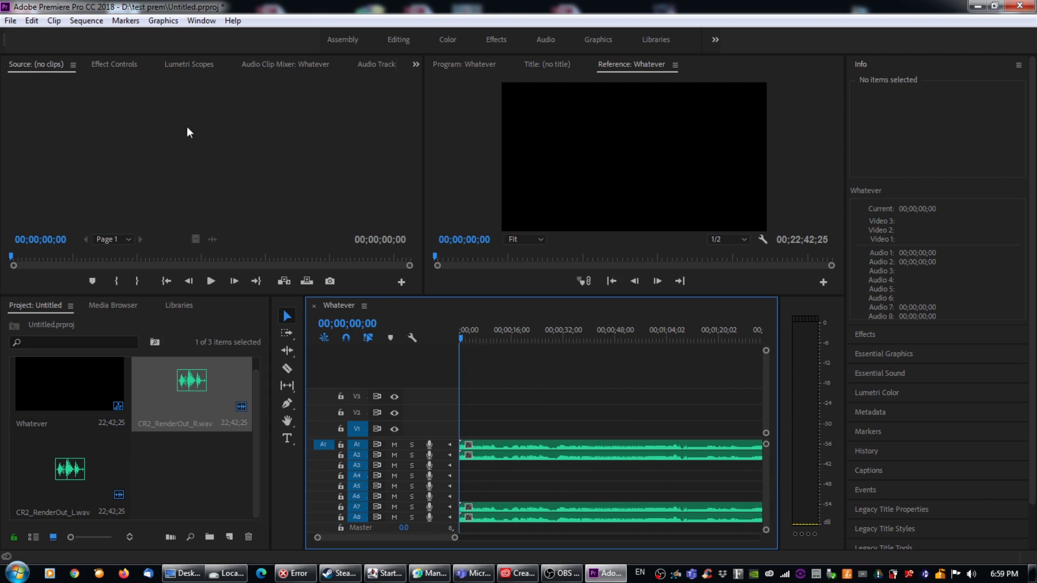
Step: Open the Export Settings dialog for the Whatever sequence and expand the Format list
left_click(10, 21)
mouse_move(48, 421)
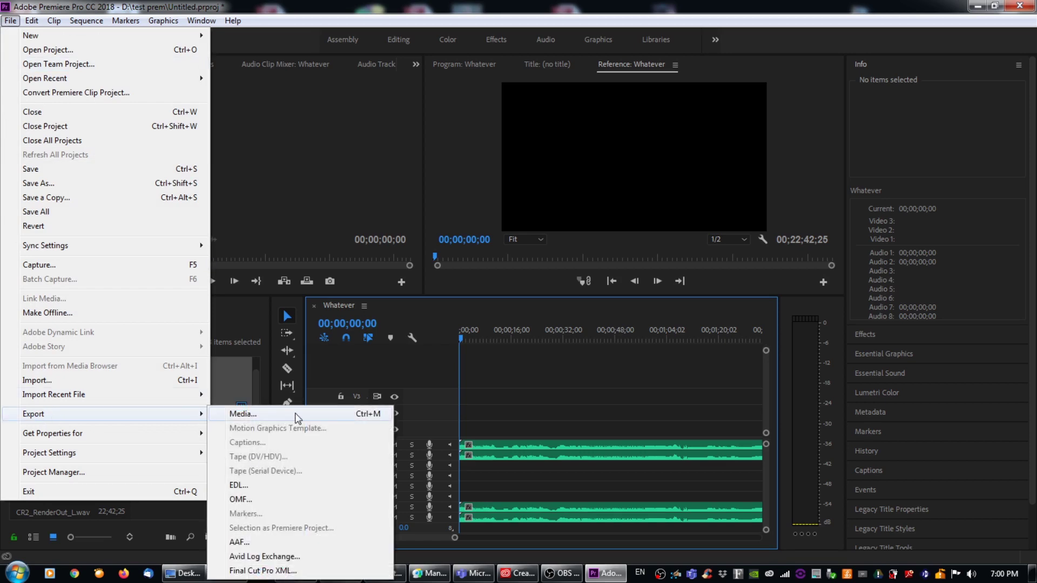
left_click(295, 414)
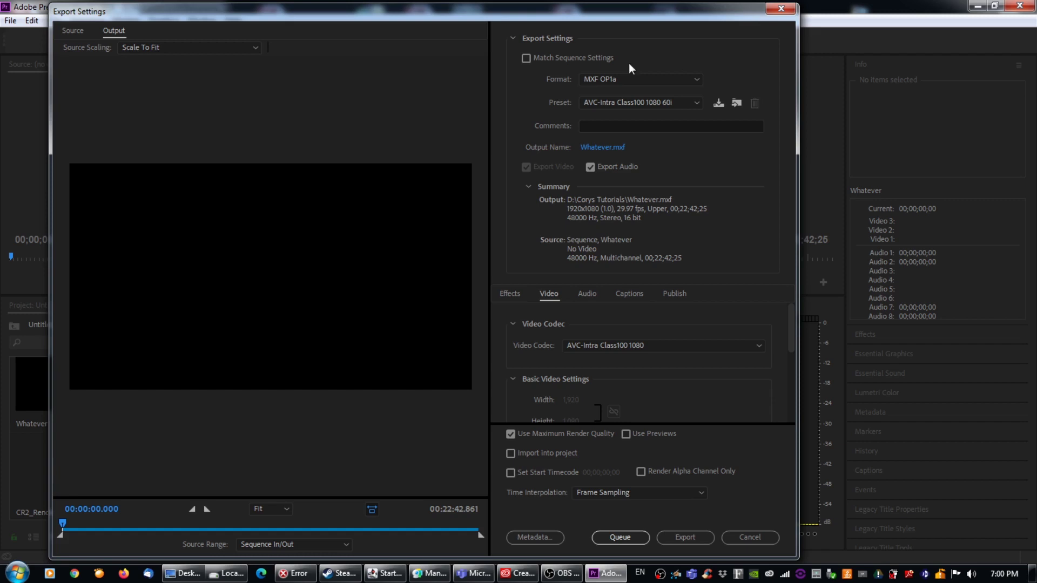
left_click(601, 79)
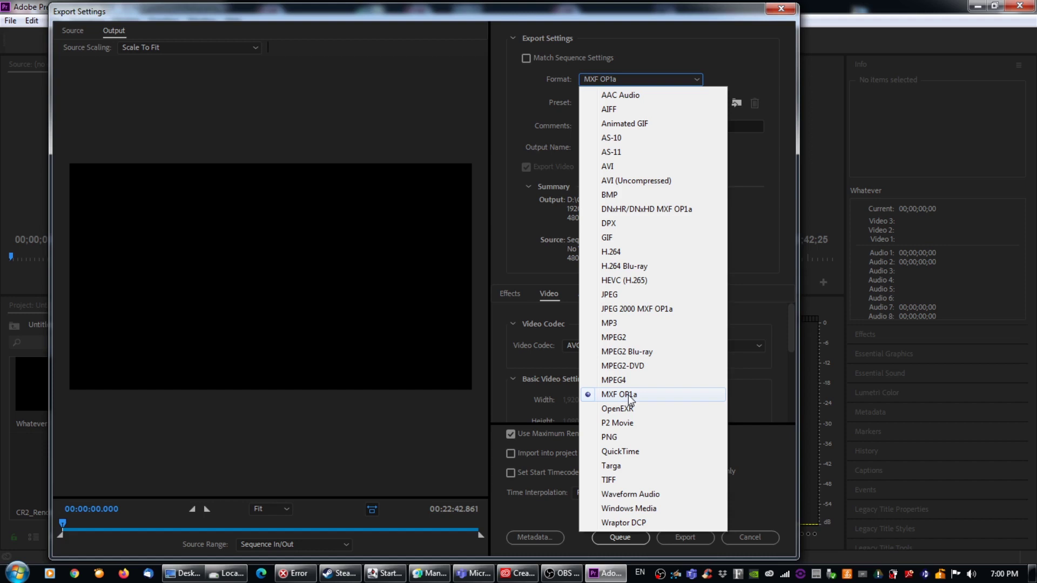
Step: Reselect MXF OP1a, keeping the AVC-Intra Class100 1080 60i preset and Whatever.mxf output
left_click(611, 78)
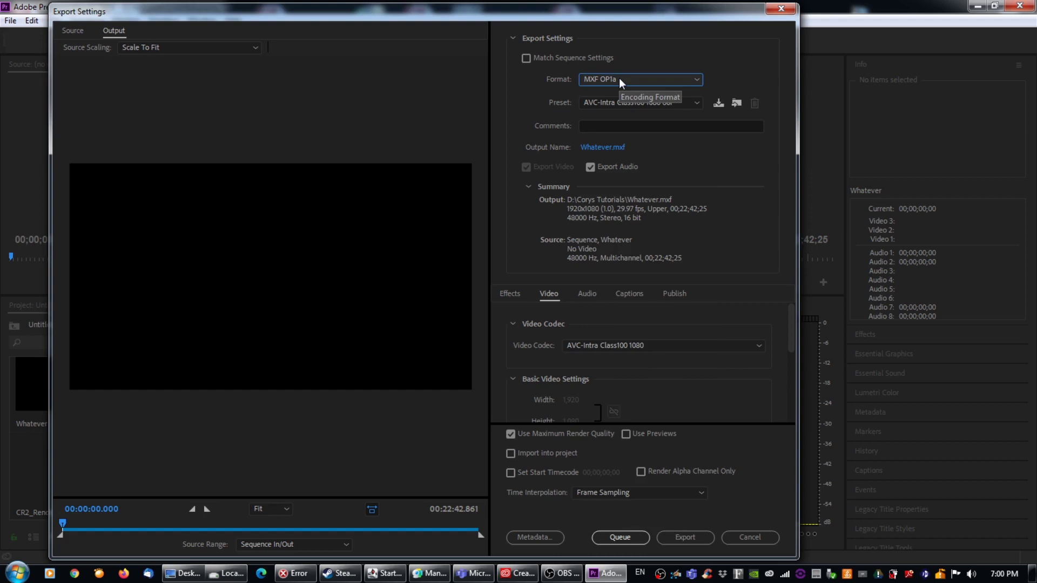
left_click(619, 79)
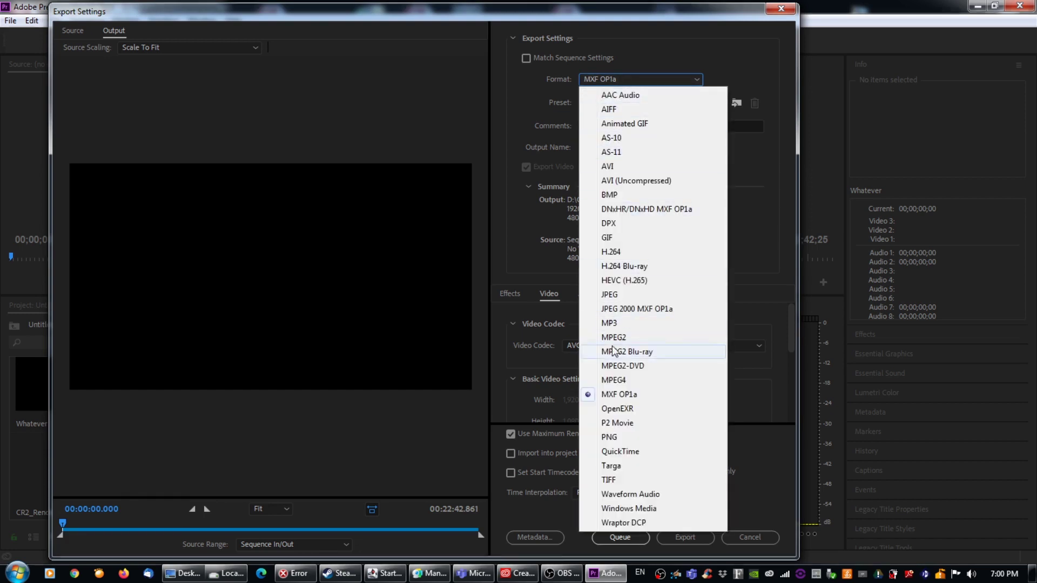
left_click(629, 399)
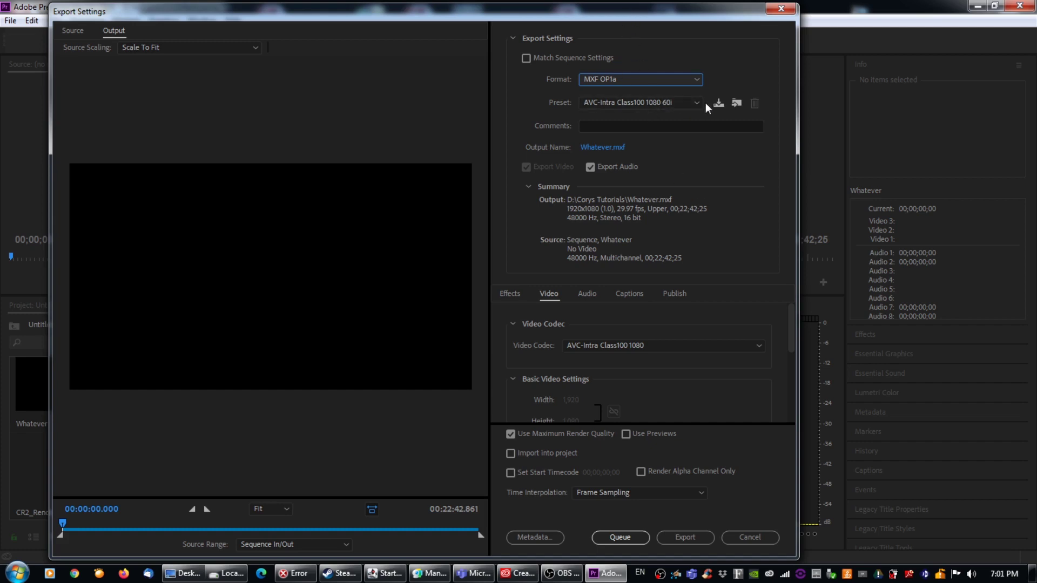
Step: Pick the XDCAM HD 50 NTSC 60i preset, switching video to XDCAMHD 50 NTSC (4:2:2)
left_click(637, 102)
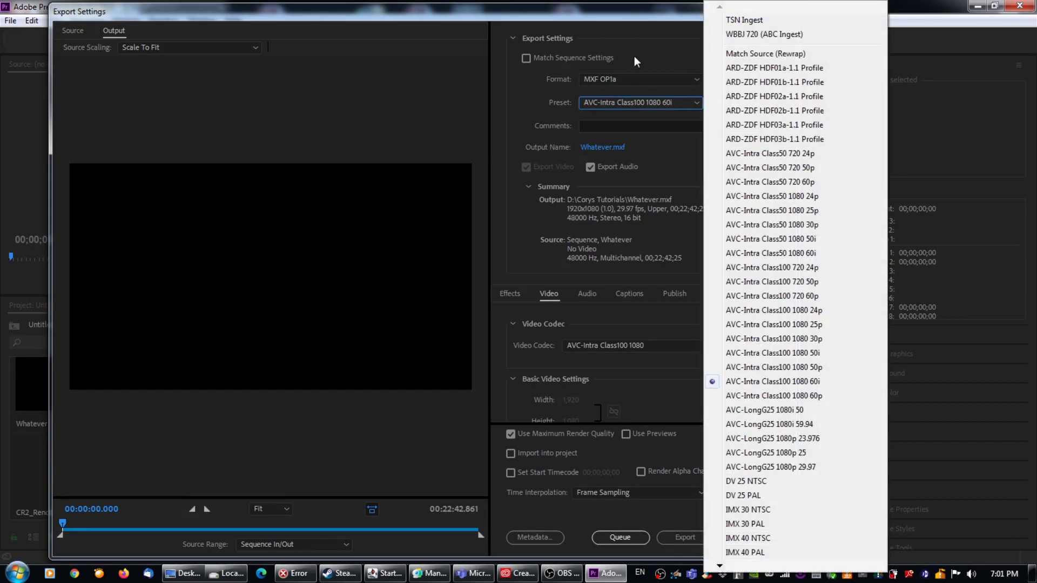
left_click(634, 56)
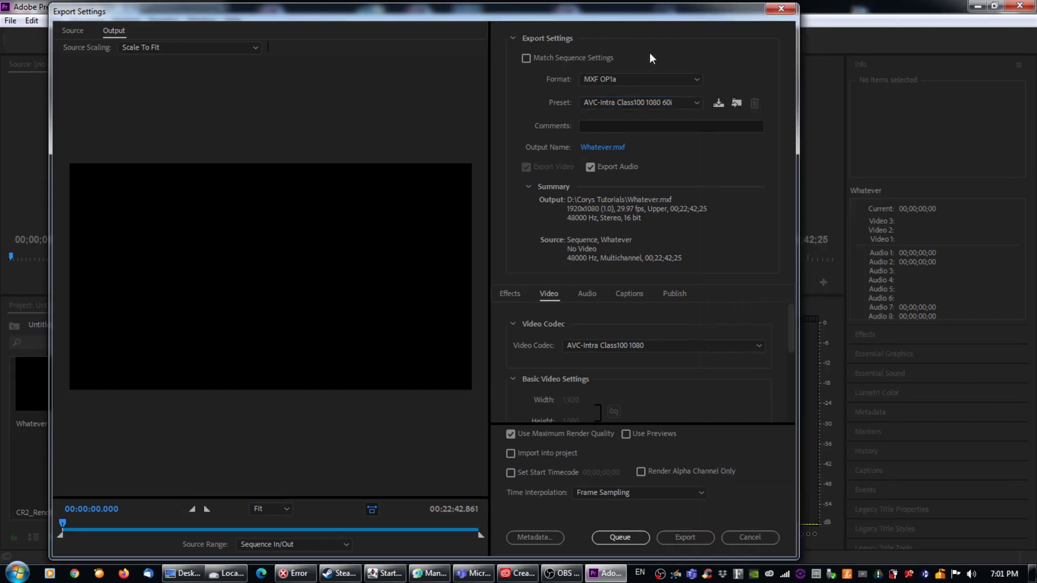
left_click(594, 102)
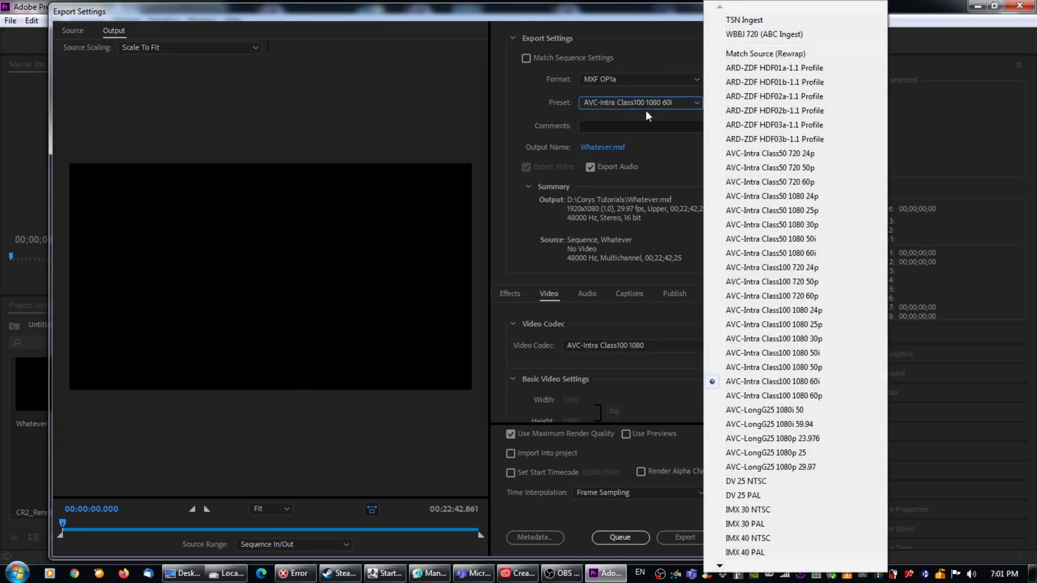
mouse_move(740, 566)
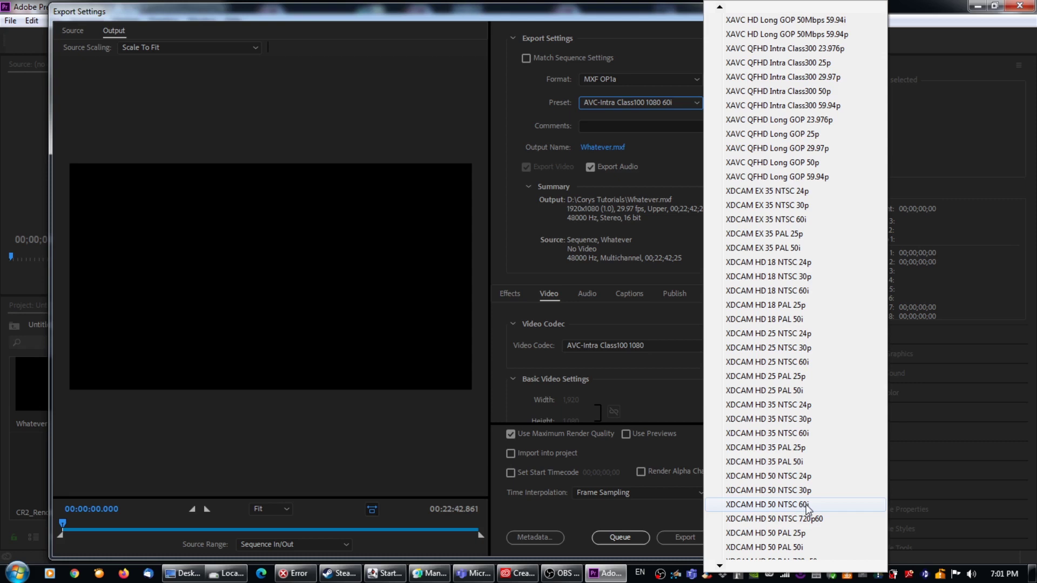
left_click(804, 505)
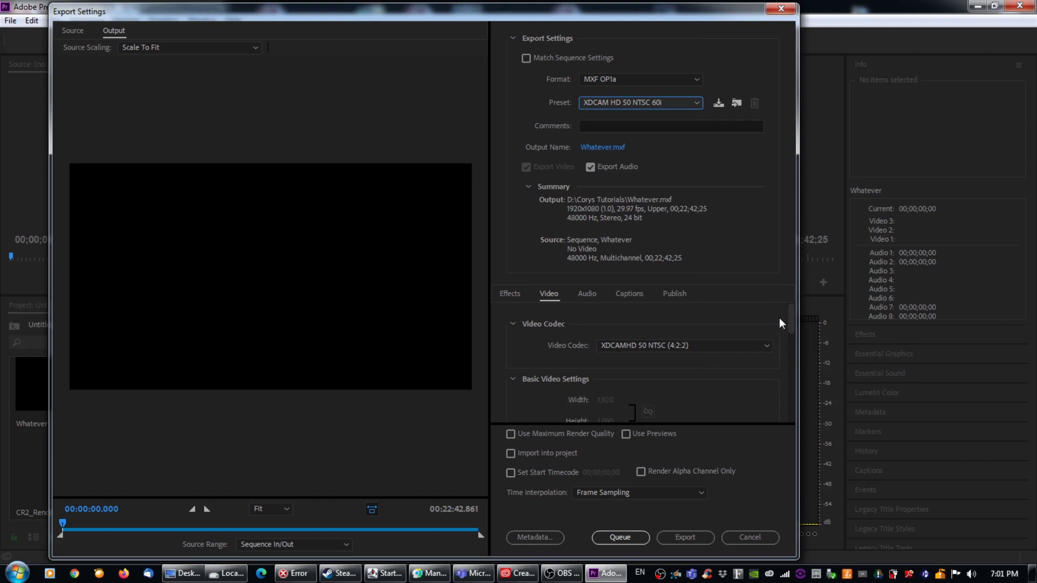
left_click_drag(790, 320, 790, 326)
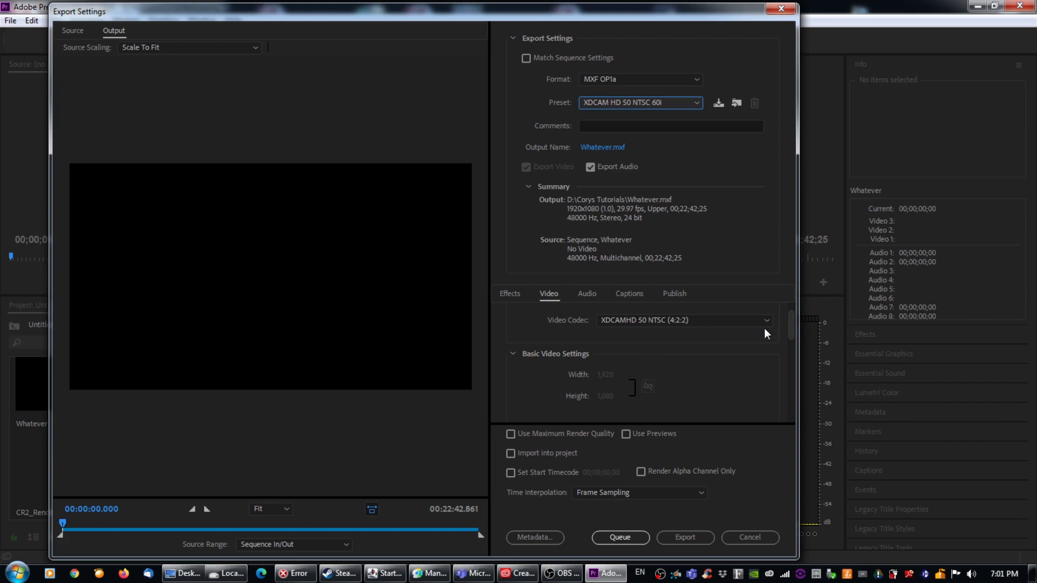
left_click_drag(790, 325, 779, 362)
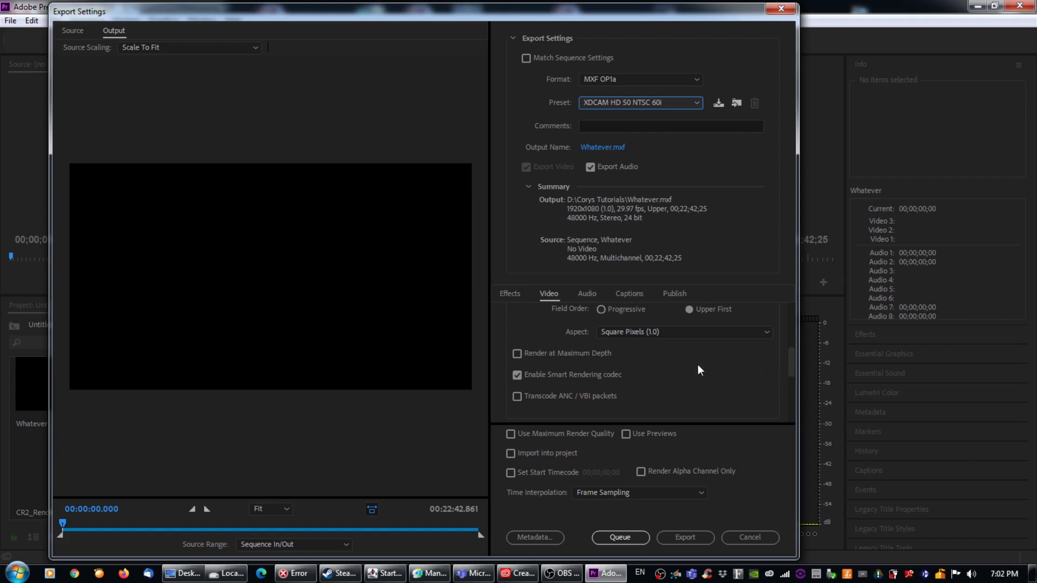
left_click_drag(793, 358, 776, 318)
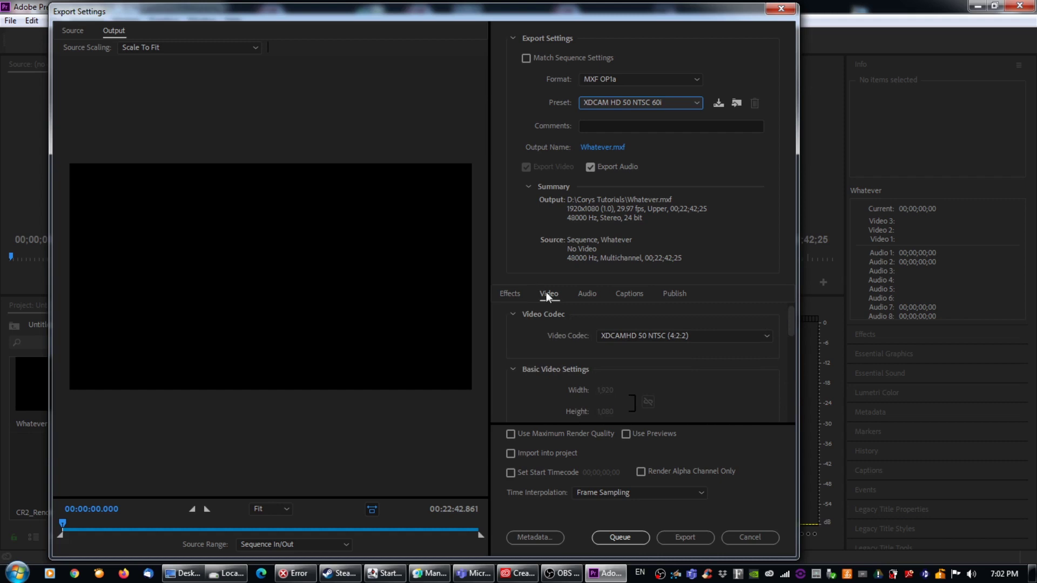
Step: Set the audio Channels to 8 Channel for 48000 Hz, 8-channel, 24-bit output
left_click(587, 294)
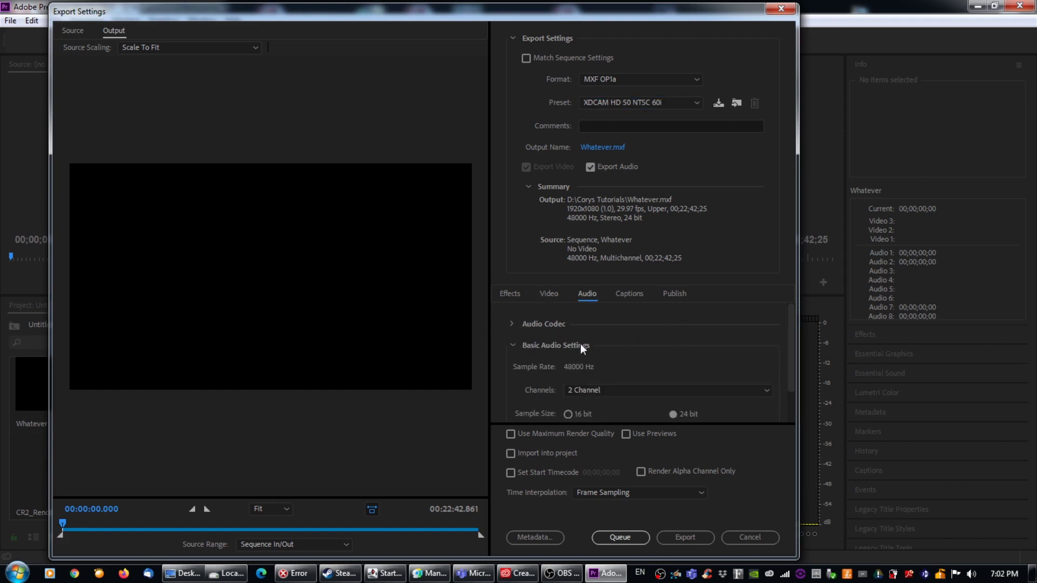
left_click_drag(792, 338, 789, 355)
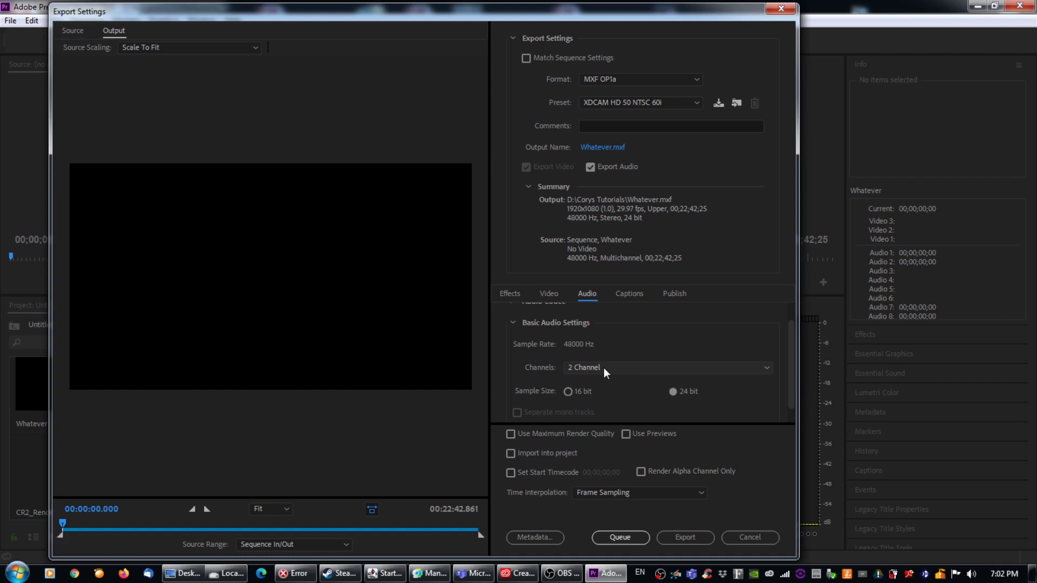
left_click_drag(789, 352, 787, 362)
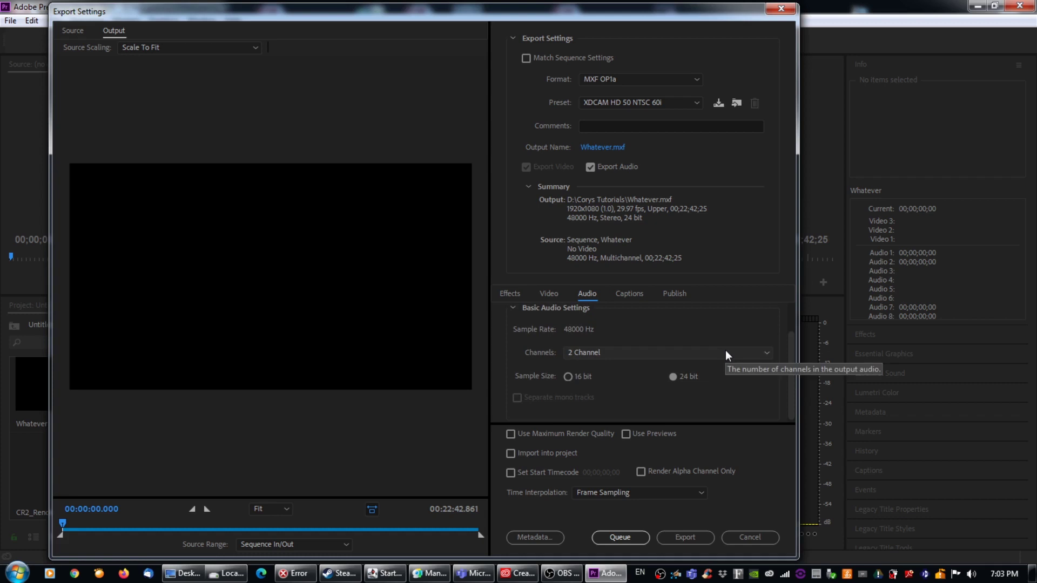
left_click(663, 353)
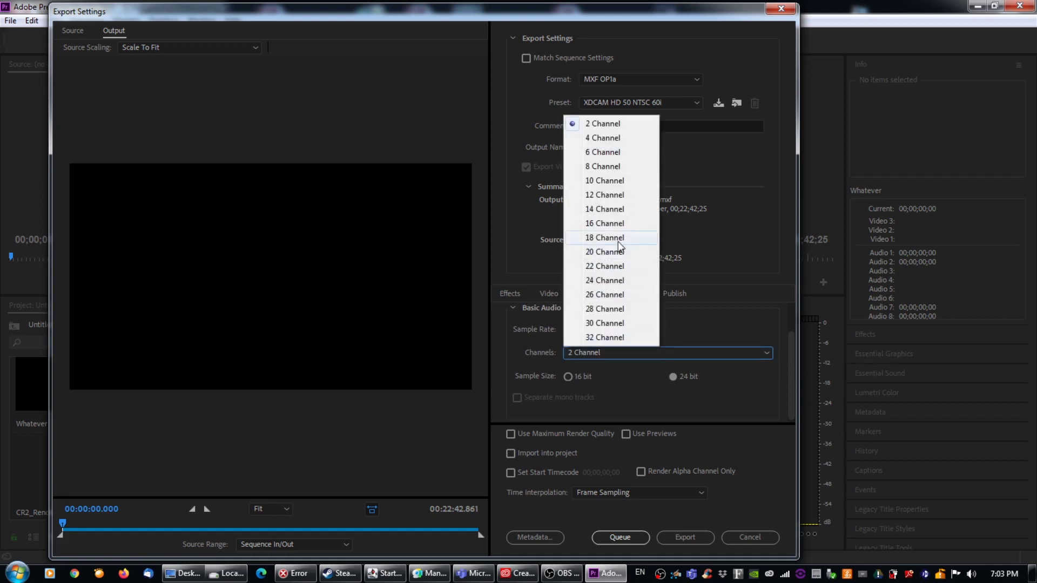
left_click(632, 343)
left_click(608, 352)
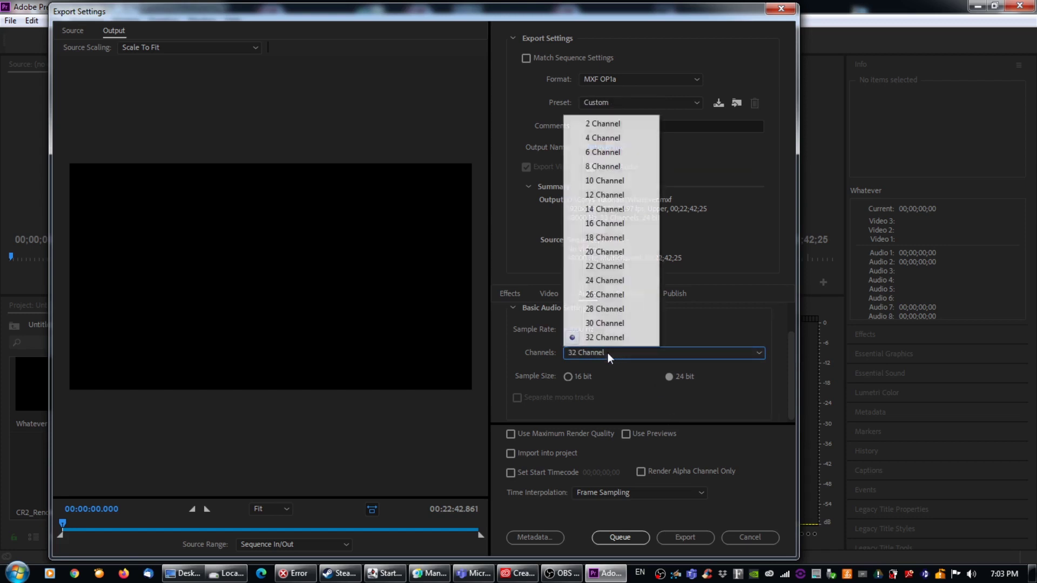
left_click(604, 354)
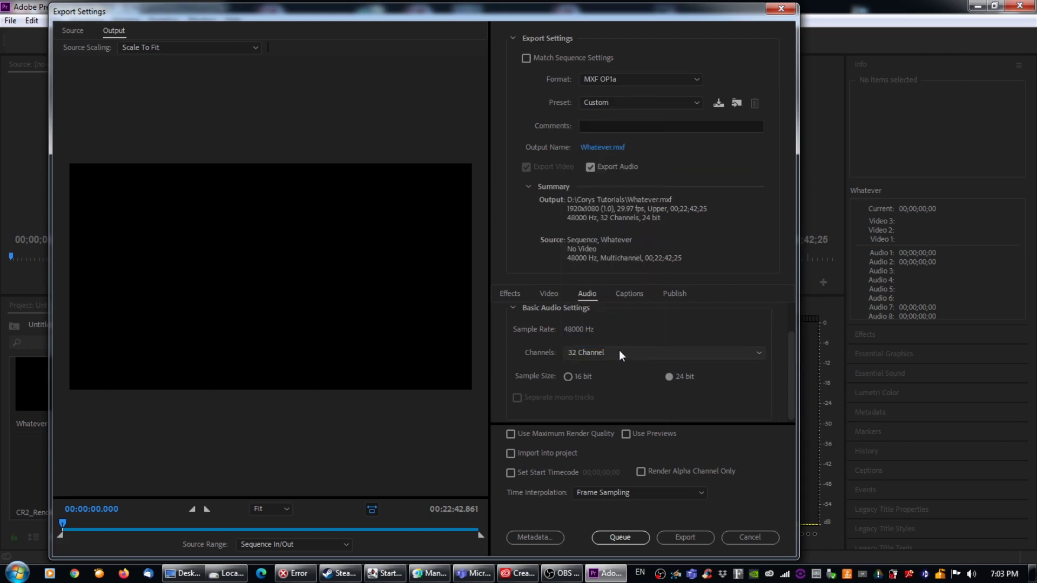
left_click(601, 352)
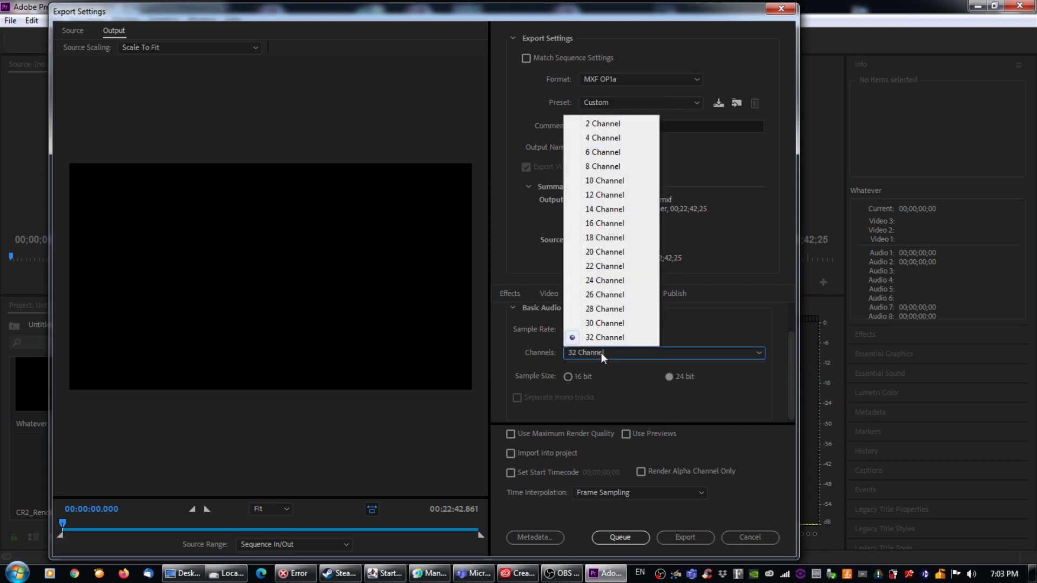
left_click(598, 166)
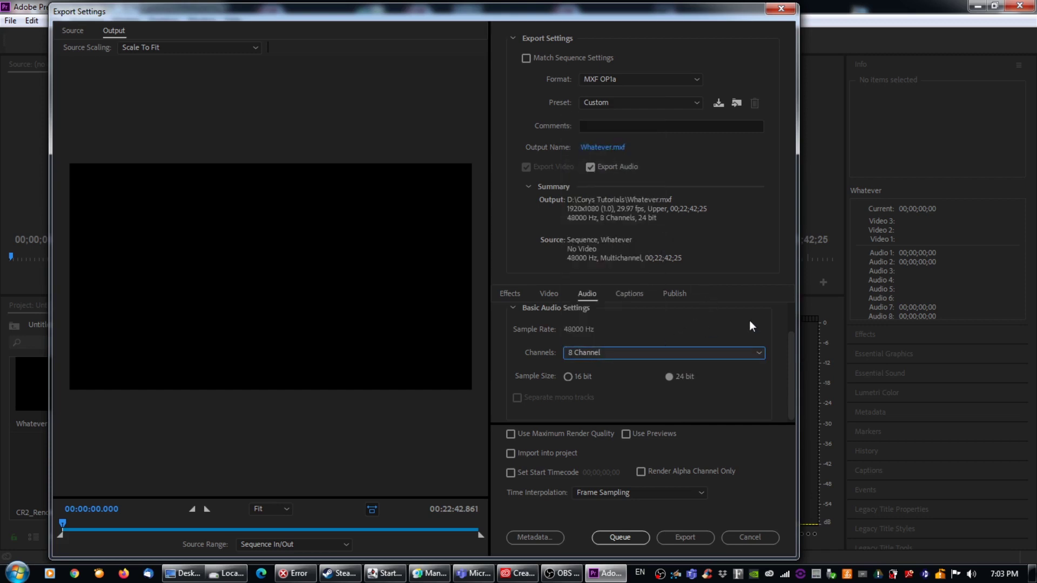
scroll(789, 341, "up", 2)
scroll(789, 342, "down", 2)
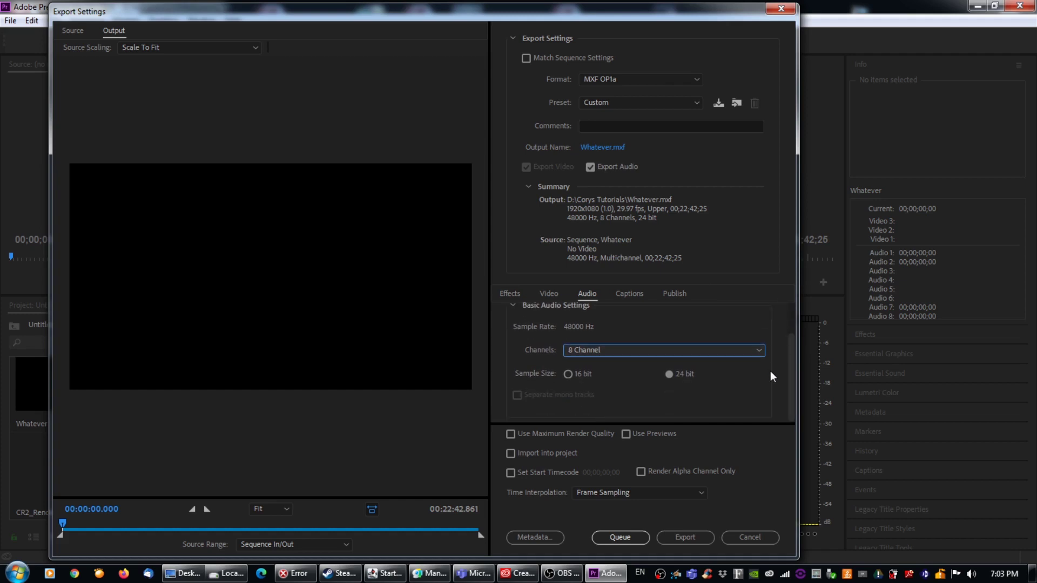
Step: Check that caption export is set to None, then return to the Video settings
left_click(630, 294)
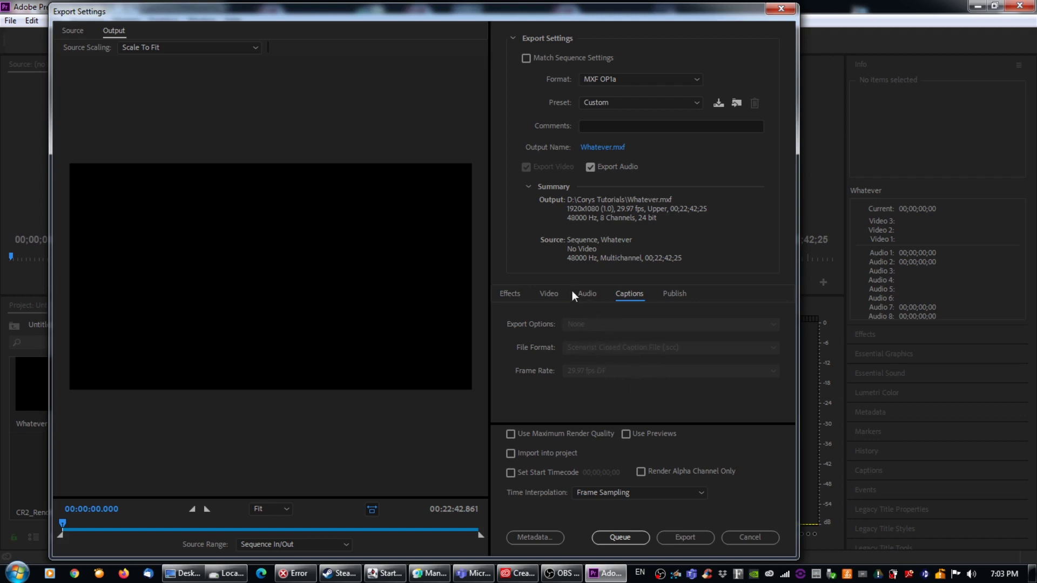
left_click(549, 293)
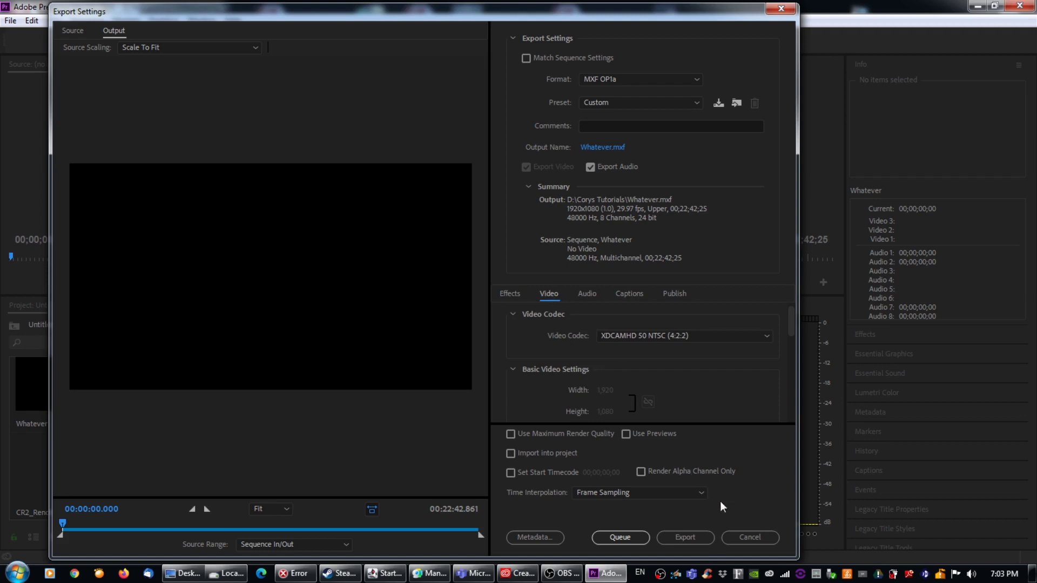